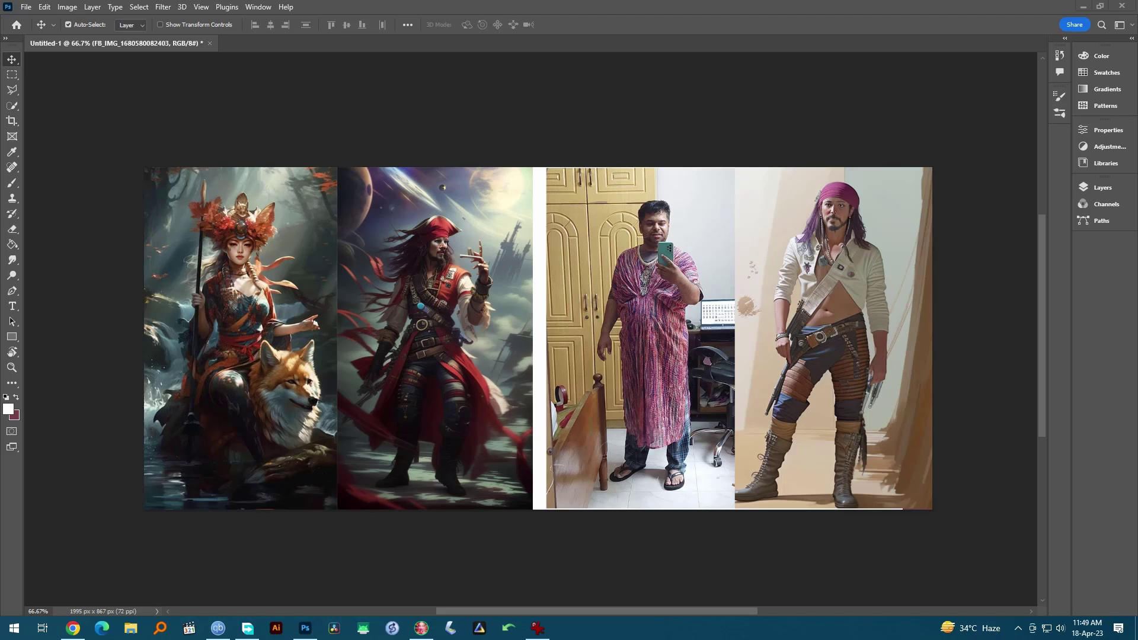
Bring the Stable Diffusion WebUI browser window to the front
key(alt+Tab)
double_click(459, 16)
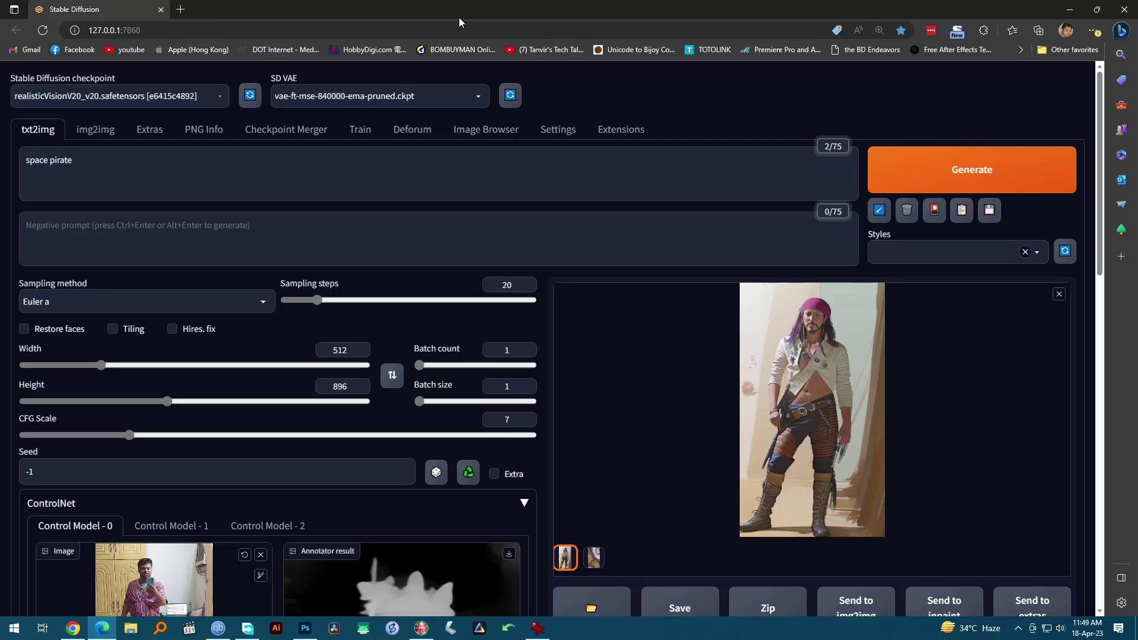
click(424, 630)
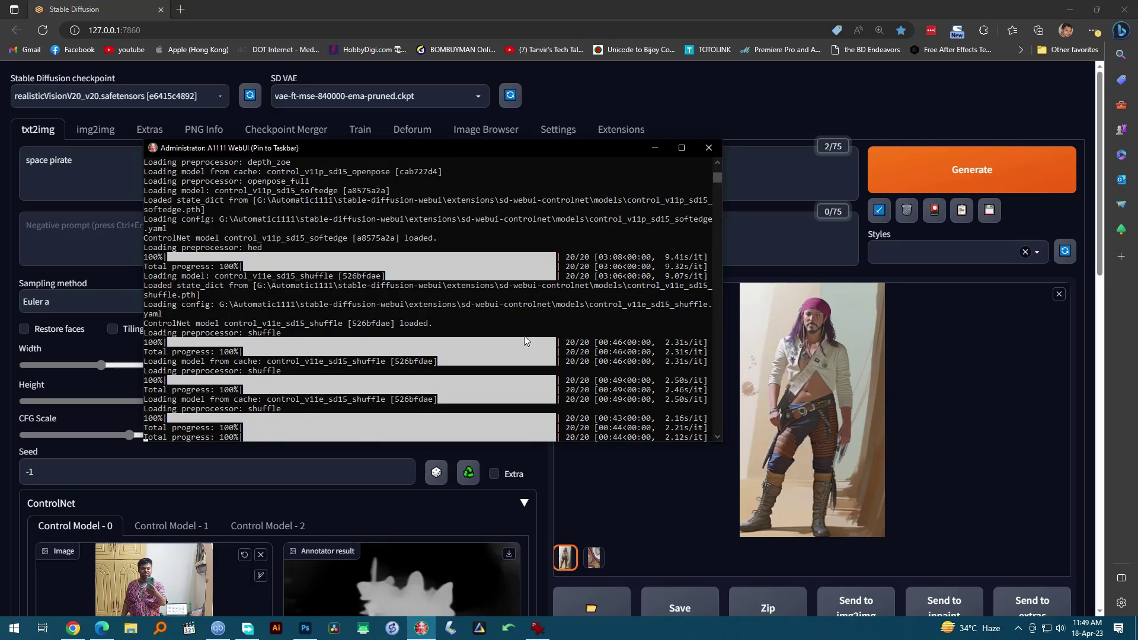
click(650, 147)
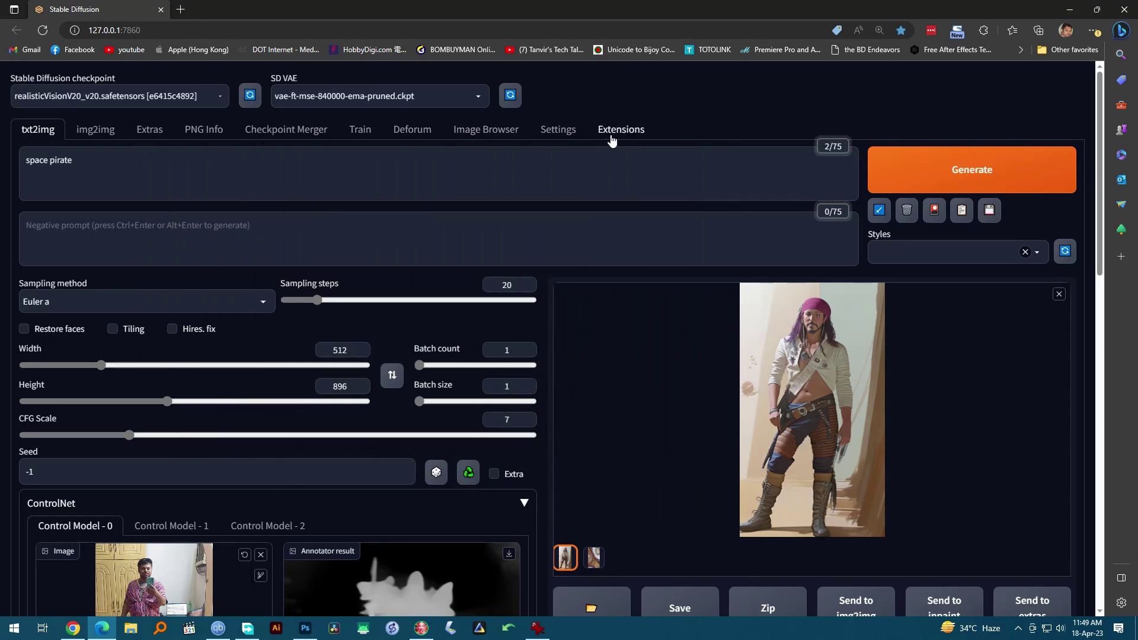
click(615, 137)
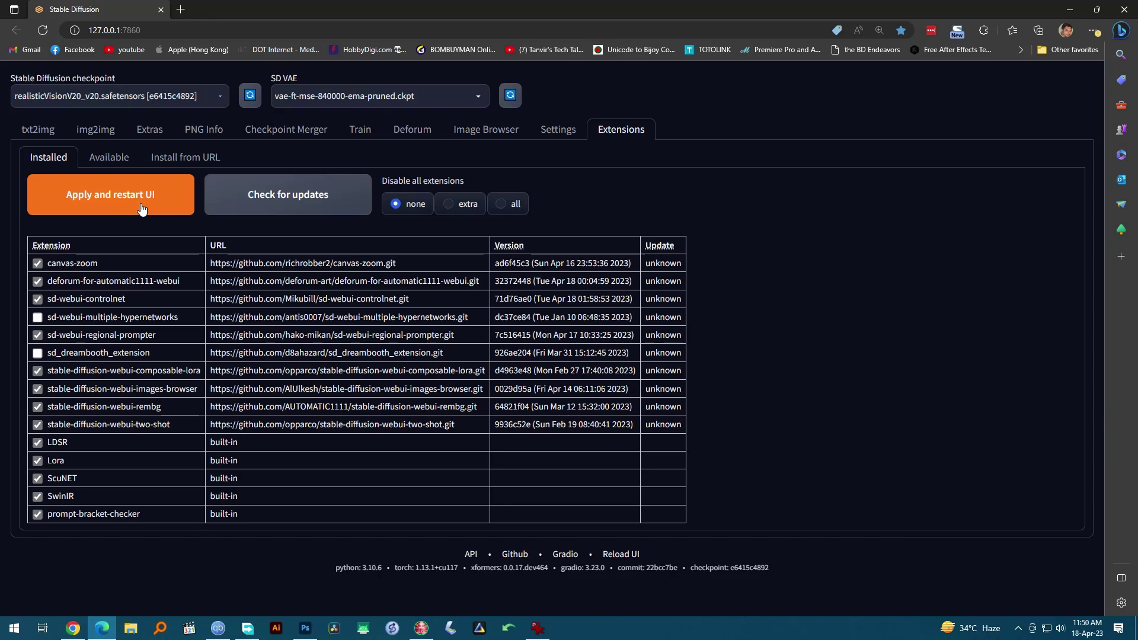
click(55, 136)
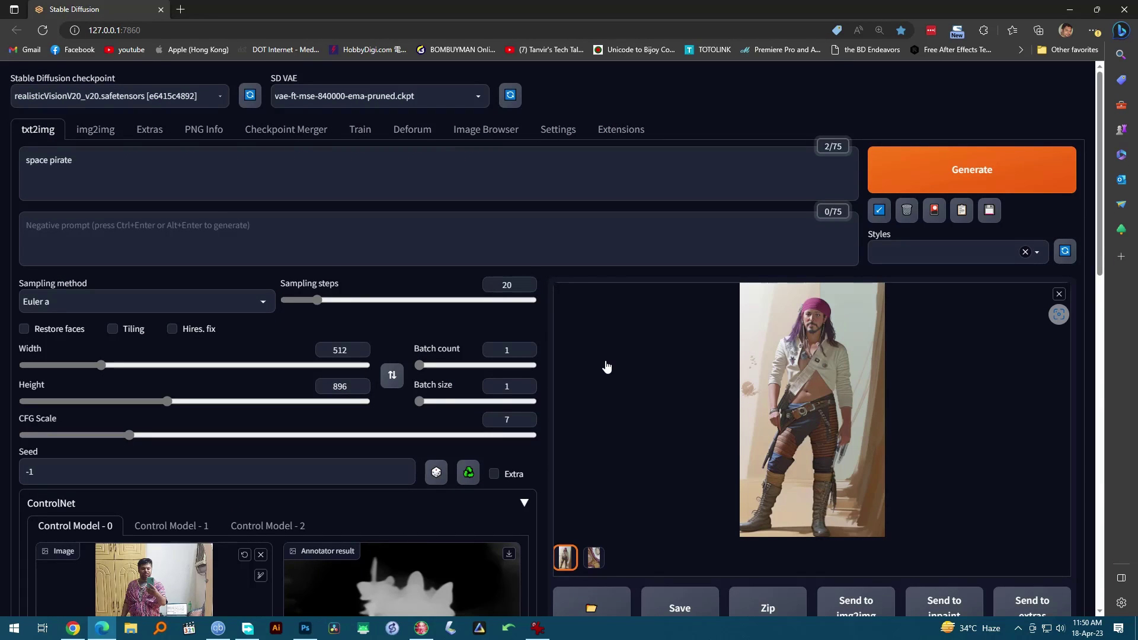
Browse the ControlNet-v1-1 model file list, then switch to the Automatic1111 folder in File Explorer
scroll(606, 367, down, 3)
scroll(548, 363, down, 8)
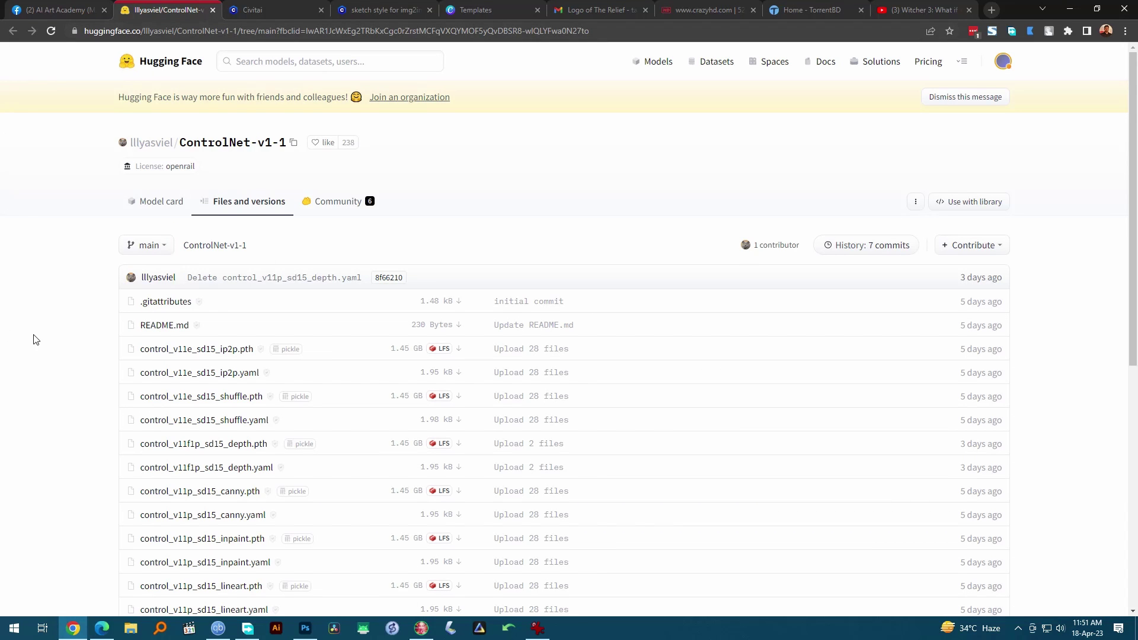
scroll(36, 337, down, 2)
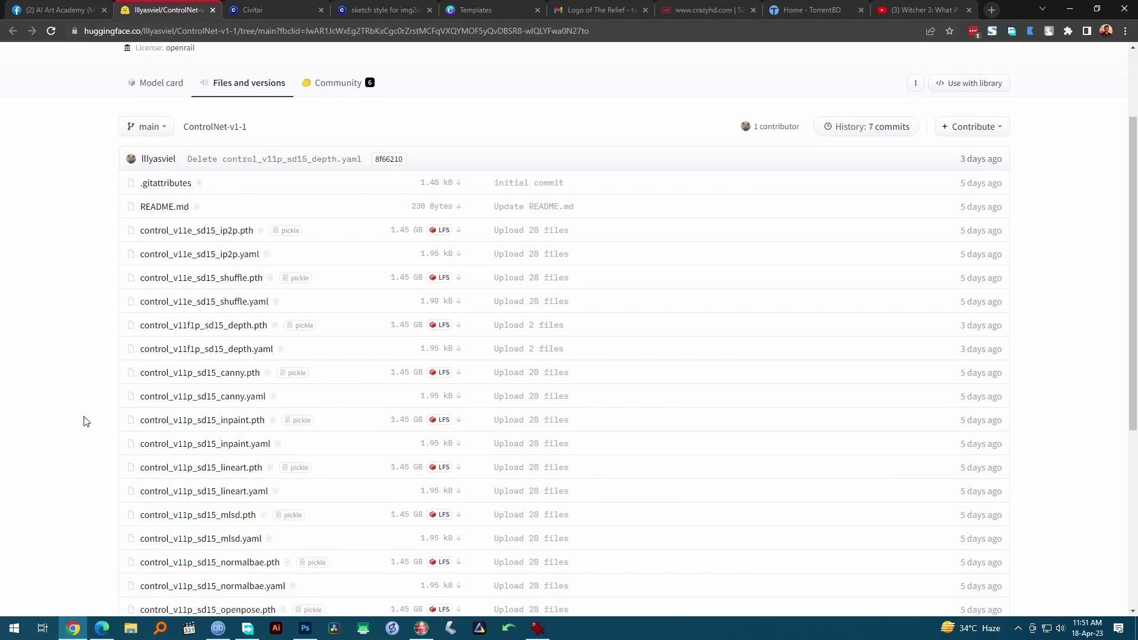
scroll(76, 402, down, 1)
scroll(76, 402, down, 3)
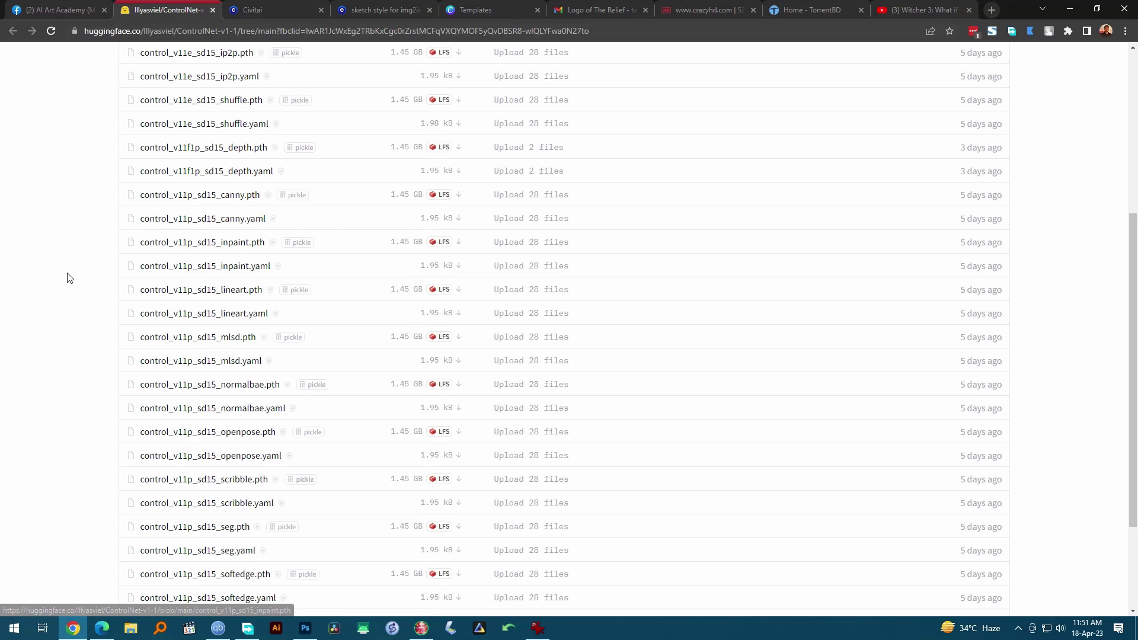
scroll(62, 291, up, 4)
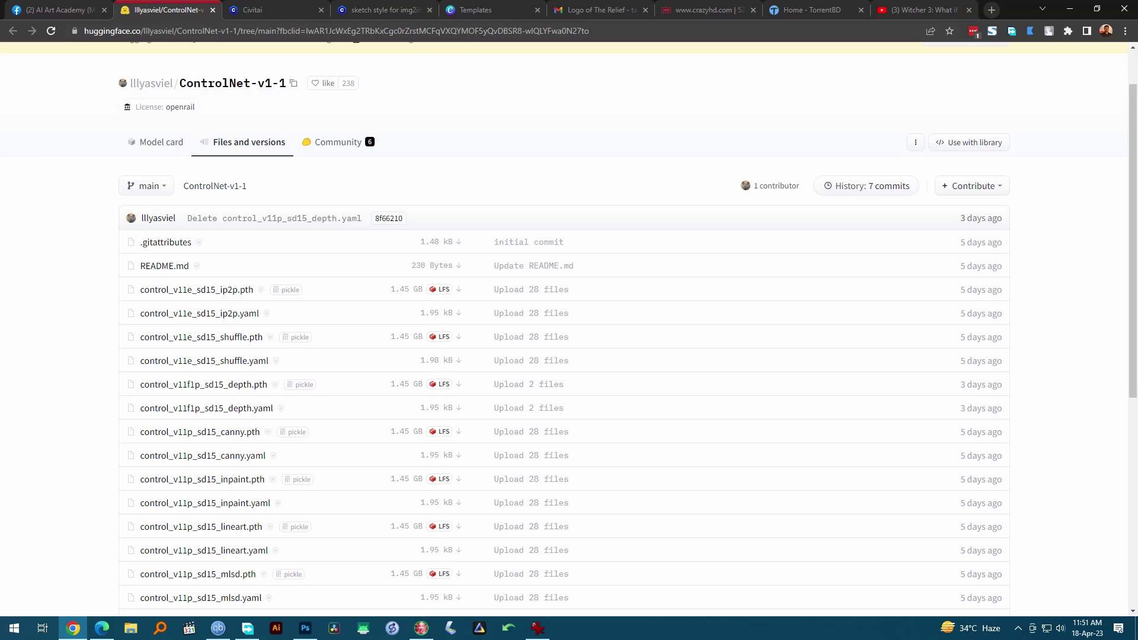
key(alt+Tab)
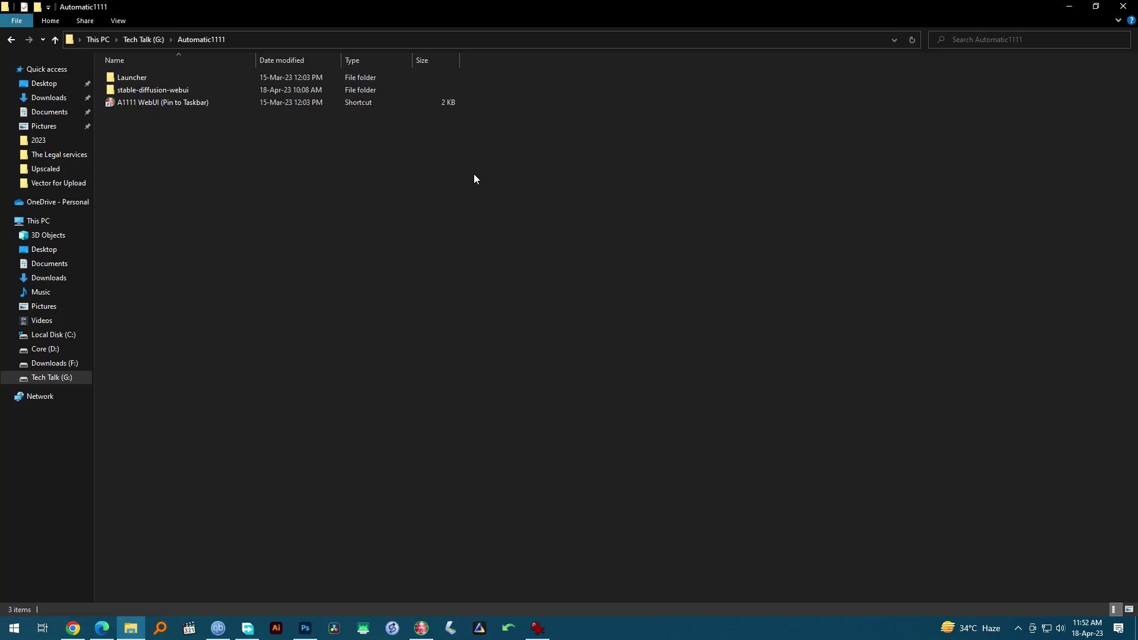
Navigate into stable-diffusion-webui\extensions\sd-webui-controlnet\models to see the ControlNet model files
double_click(184, 93)
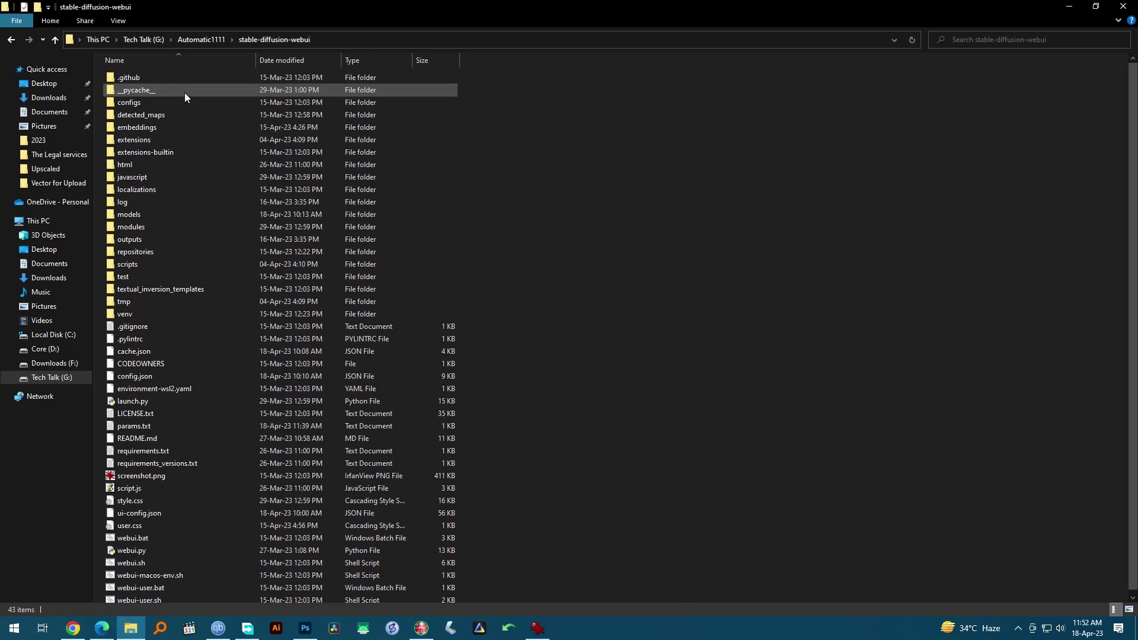
double_click(171, 141)
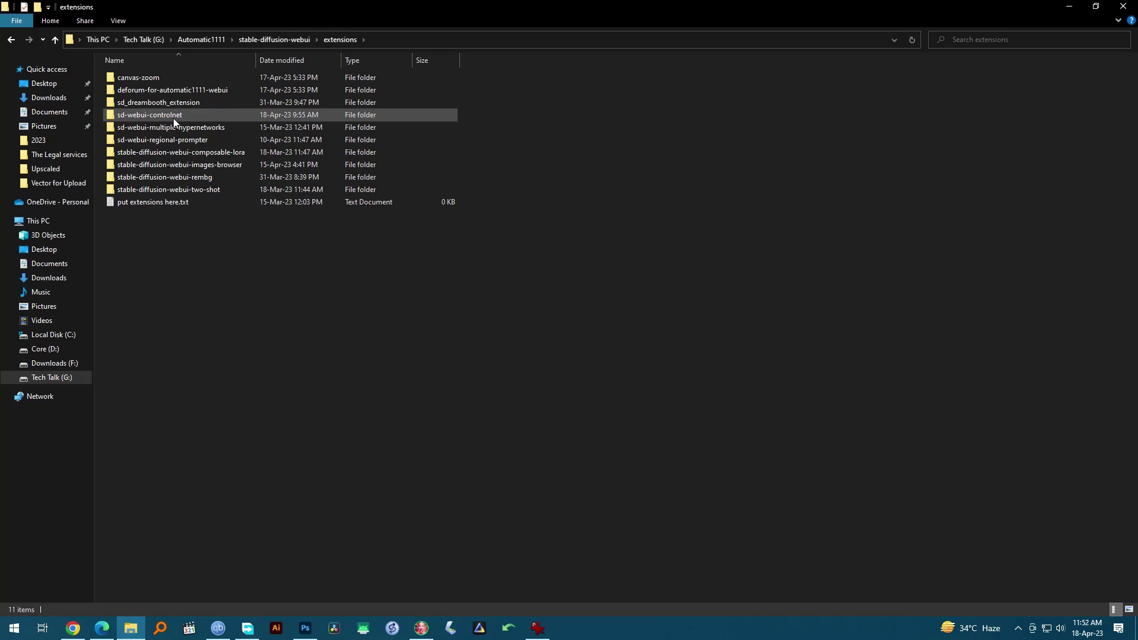
double_click(173, 117)
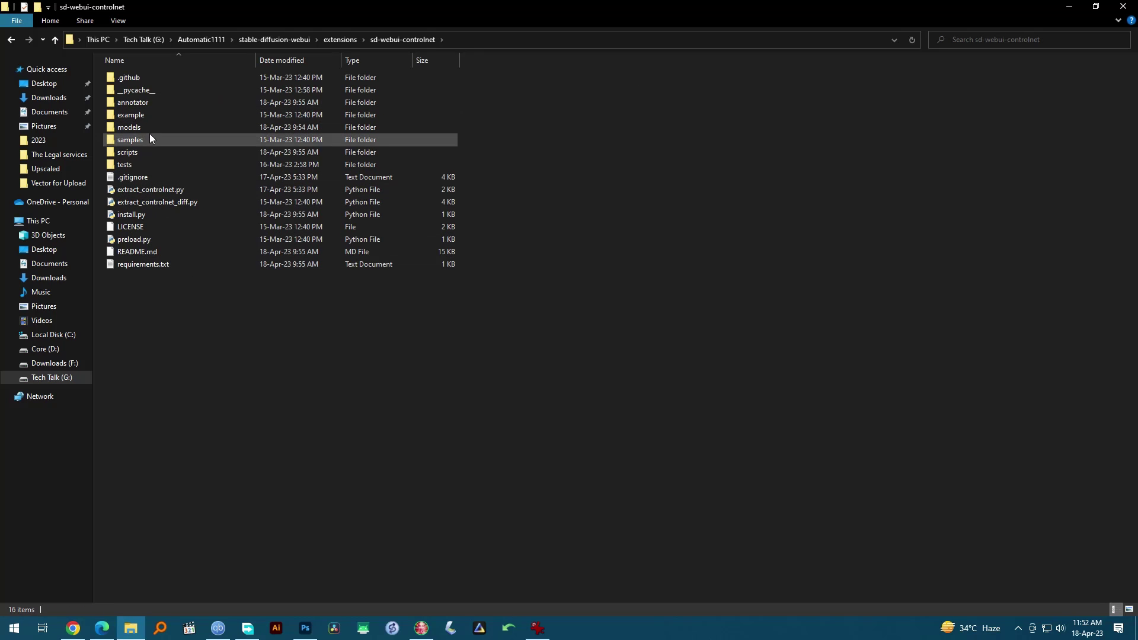
double_click(149, 128)
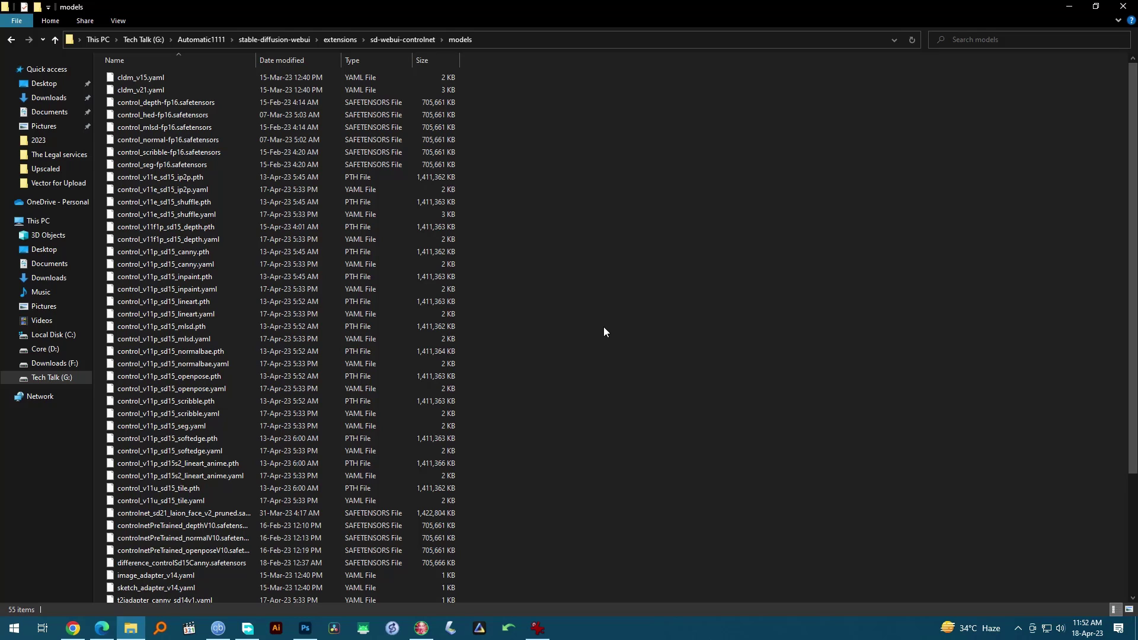
Preview the shuffle preprocessor result for the current ControlNet photo
click(1123, 6)
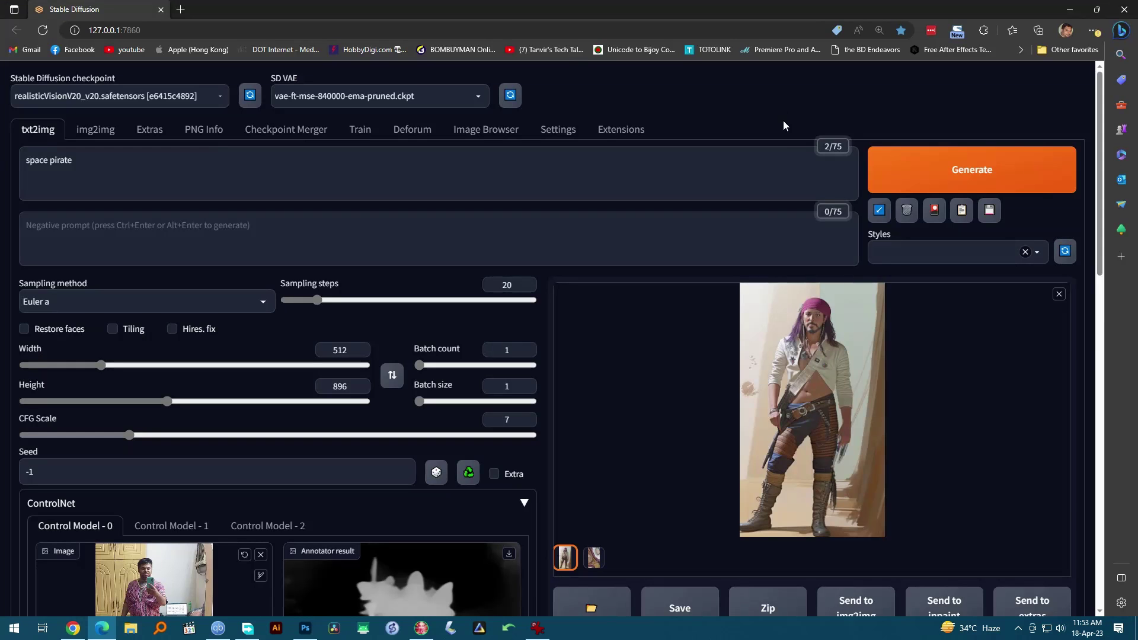
scroll(783, 132, down, 8)
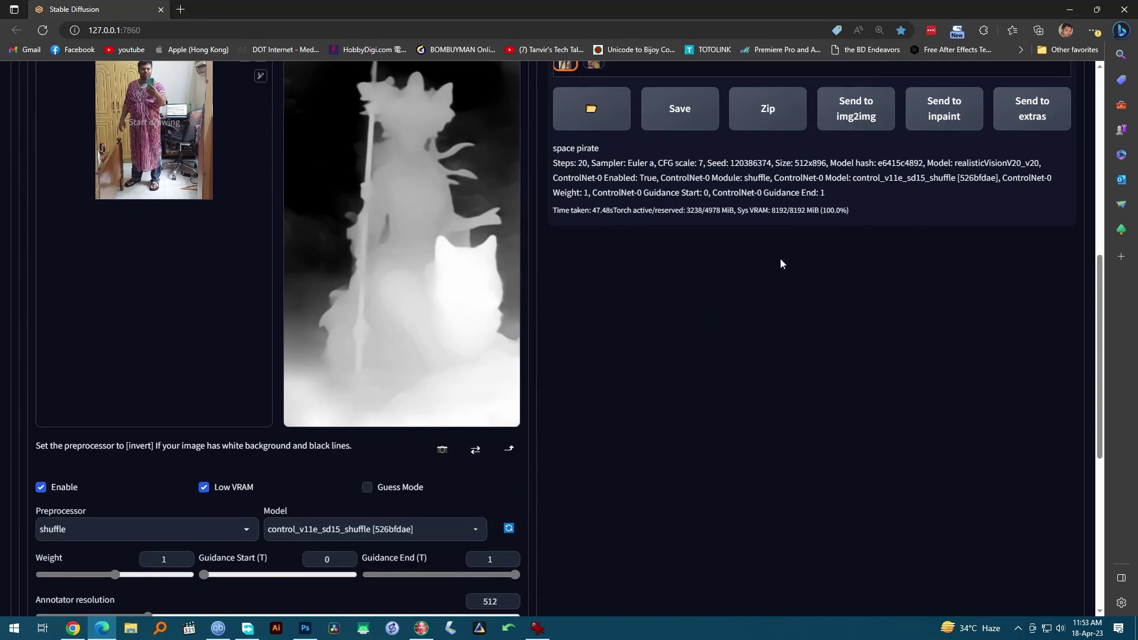
scroll(781, 270, down, 3)
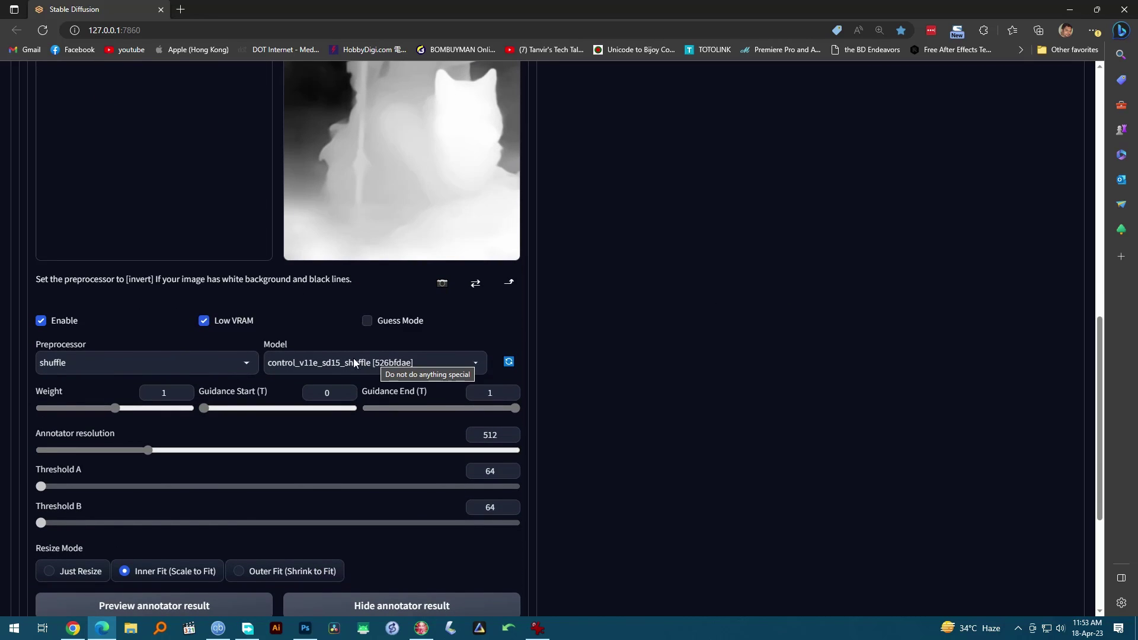
scroll(551, 400, up, 7)
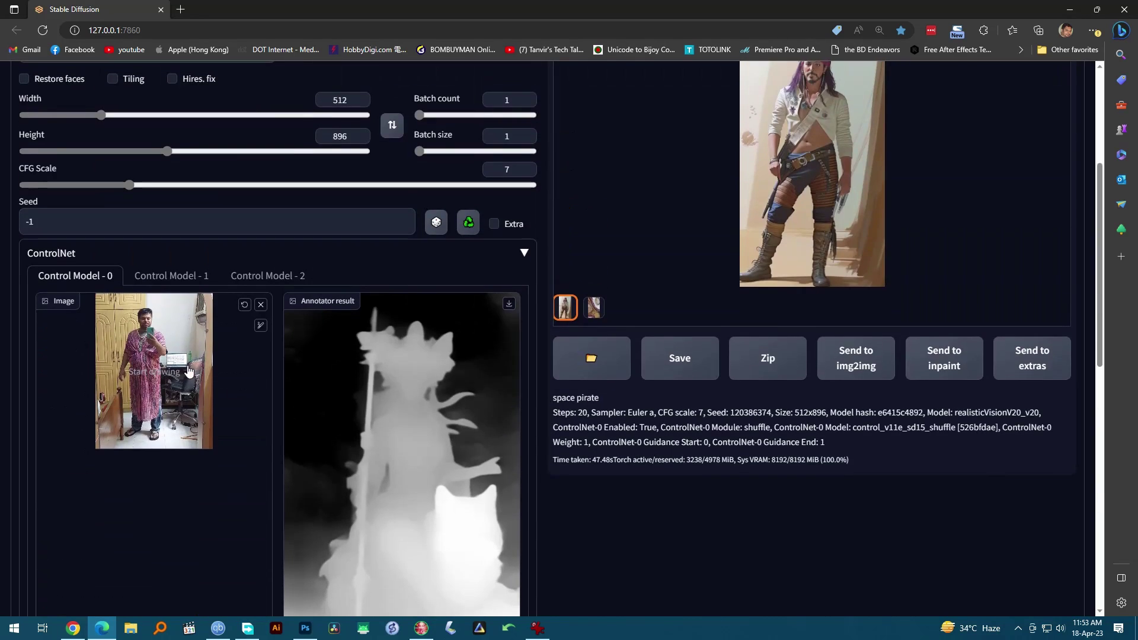
scroll(254, 465, down, 7)
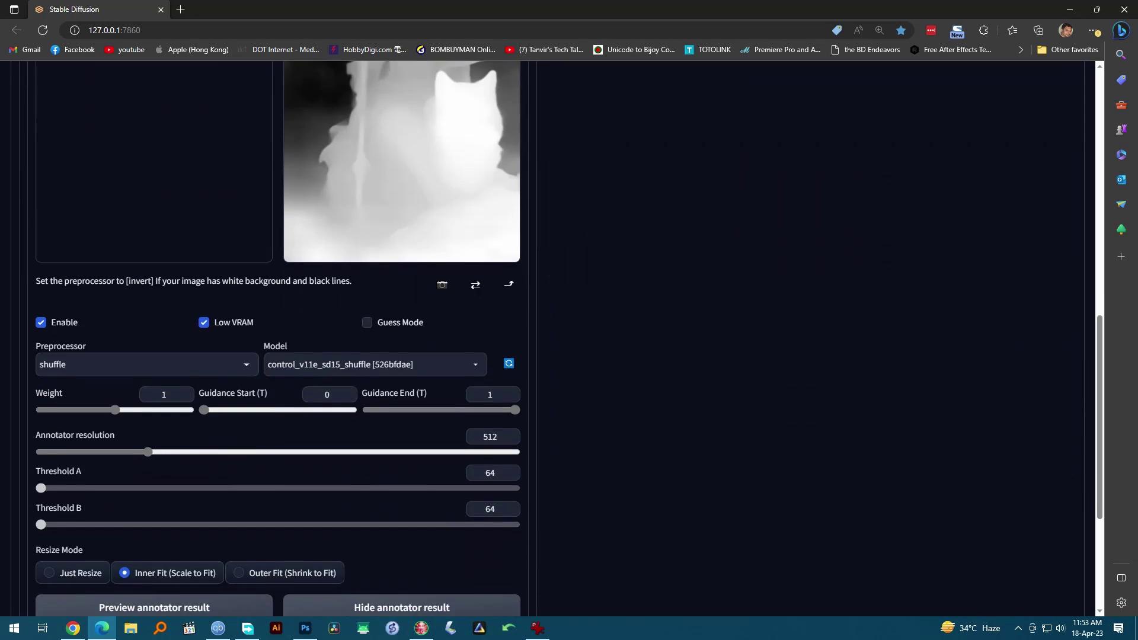
scroll(250, 453, down, 3)
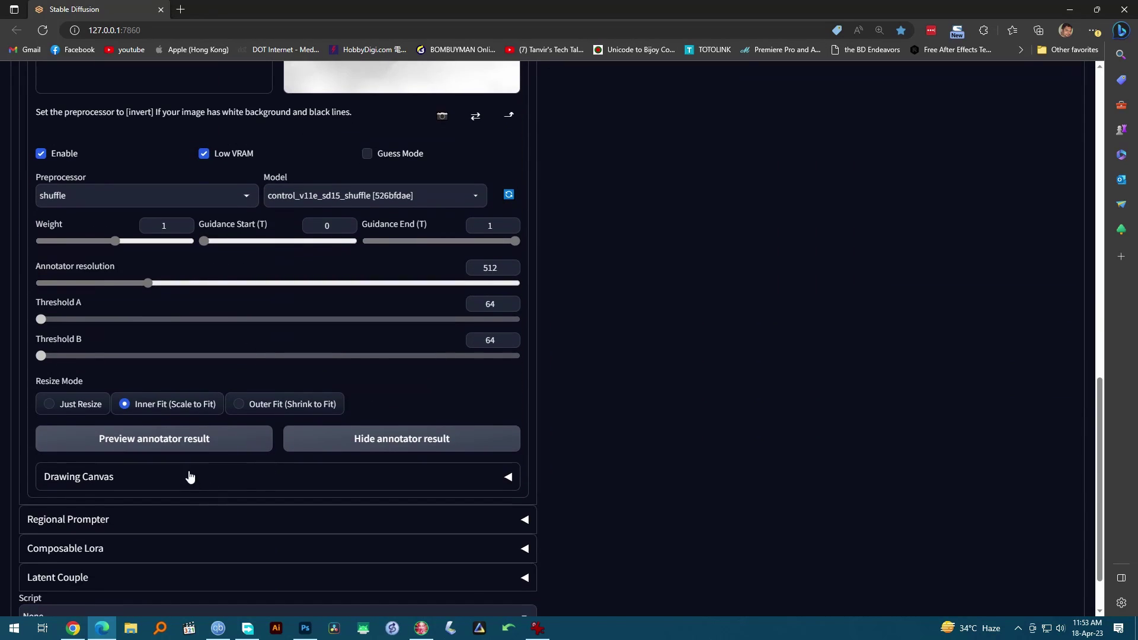
click(193, 441)
Replace the ControlNet input photo with the DreamShaper wedding-altar image
scroll(661, 439, up, 4)
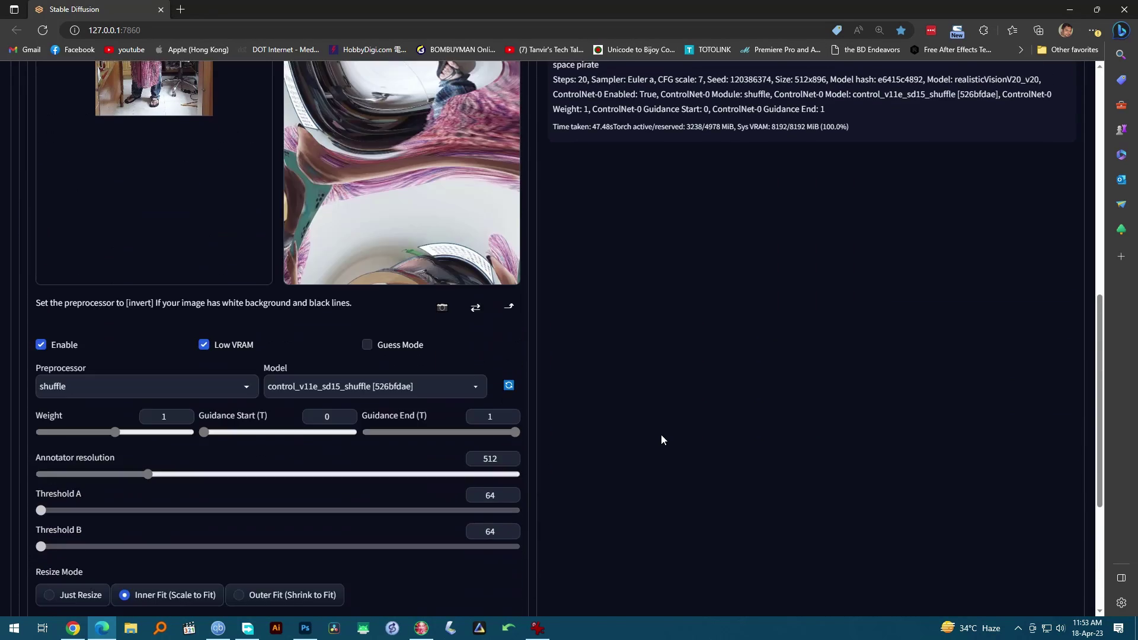
scroll(661, 440, up, 4)
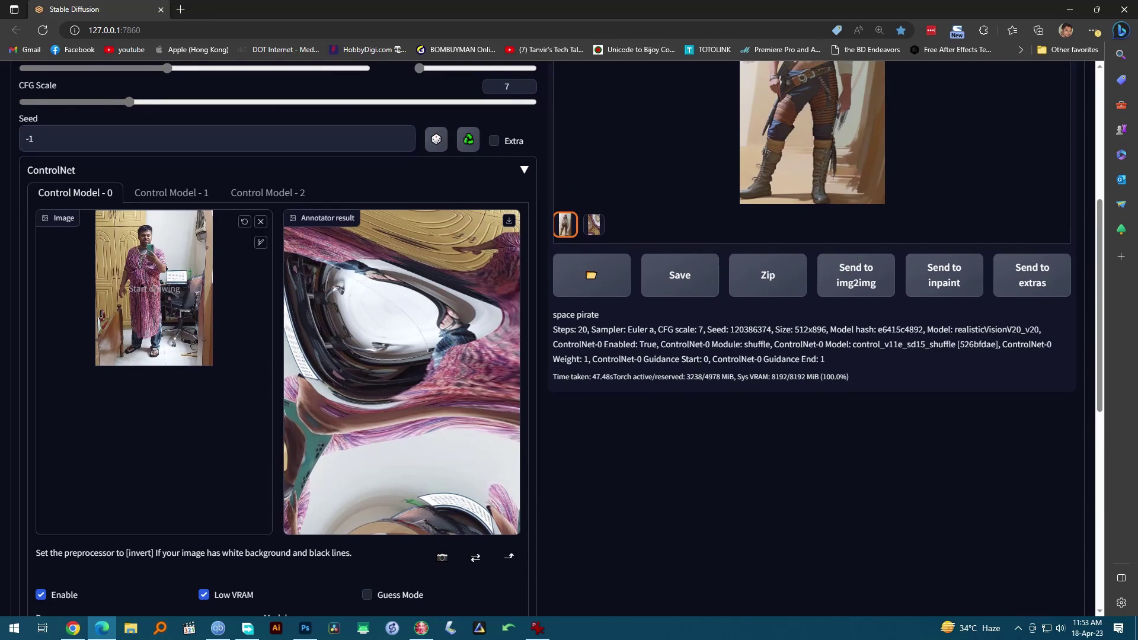
mouse_move(427, 339)
scroll(503, 349, up, 1)
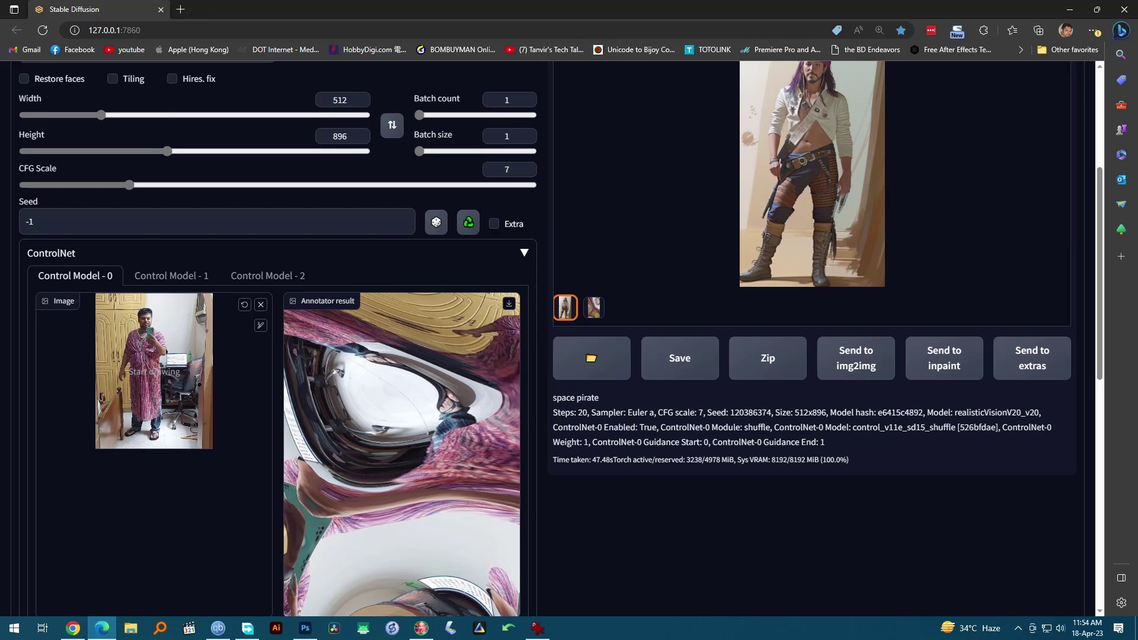
scroll(201, 383, up, 3)
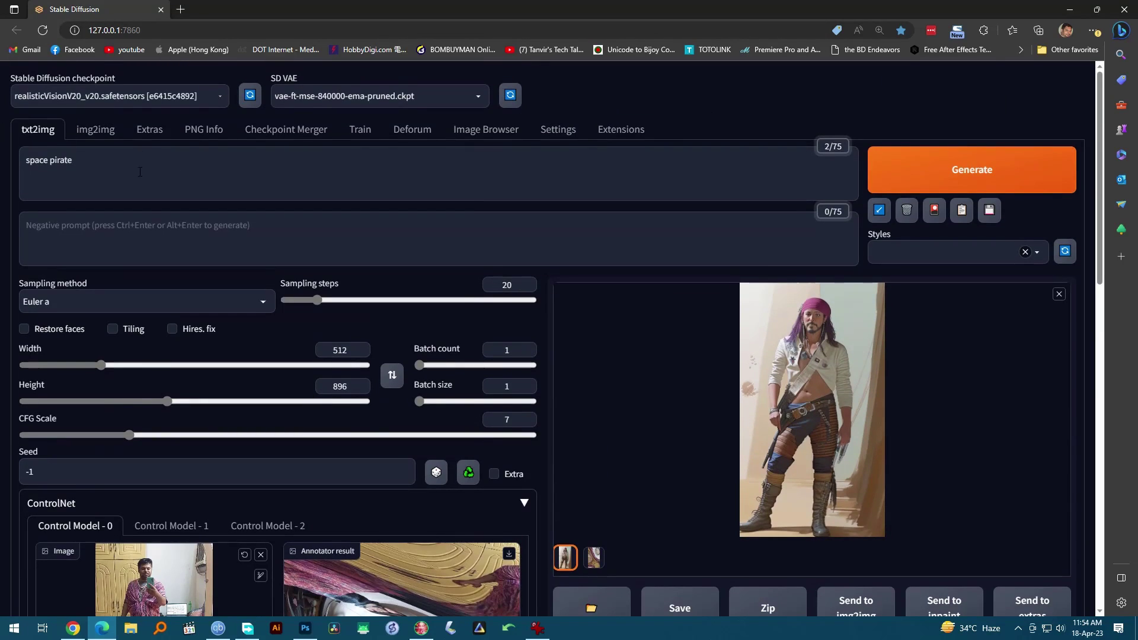
scroll(205, 216, down, 4)
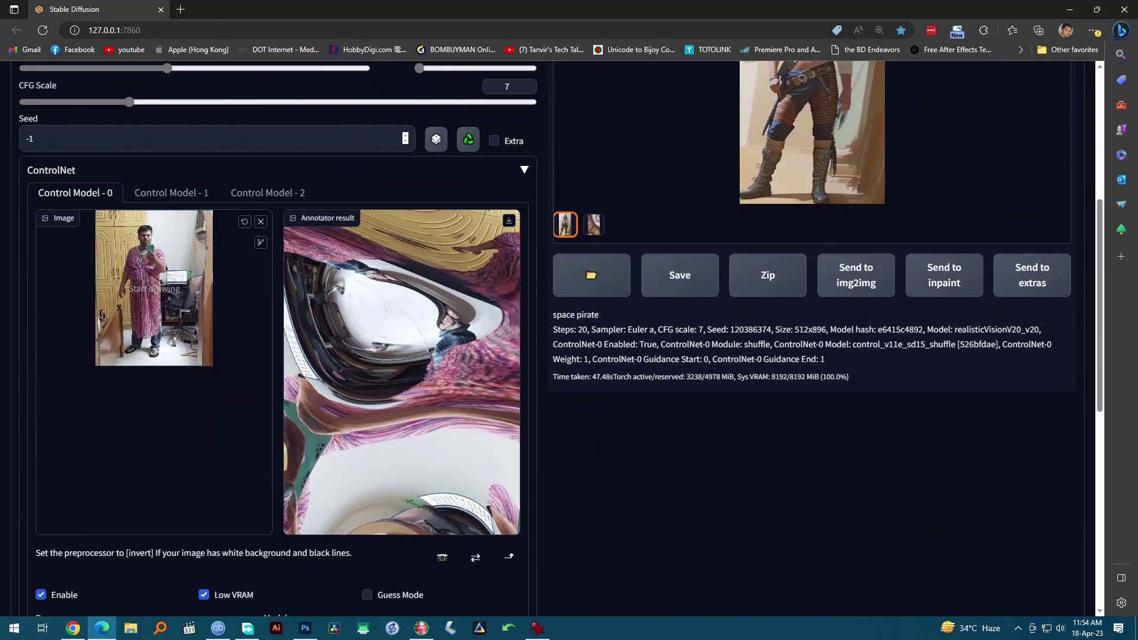
scroll(205, 283, up, 1)
click(261, 303)
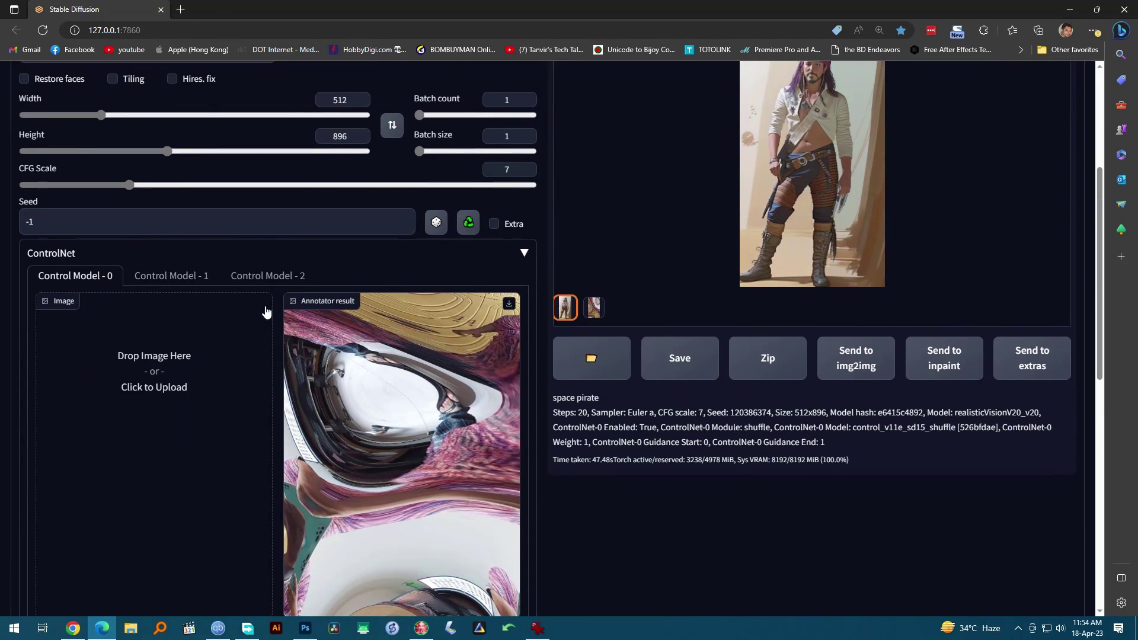
click(173, 382)
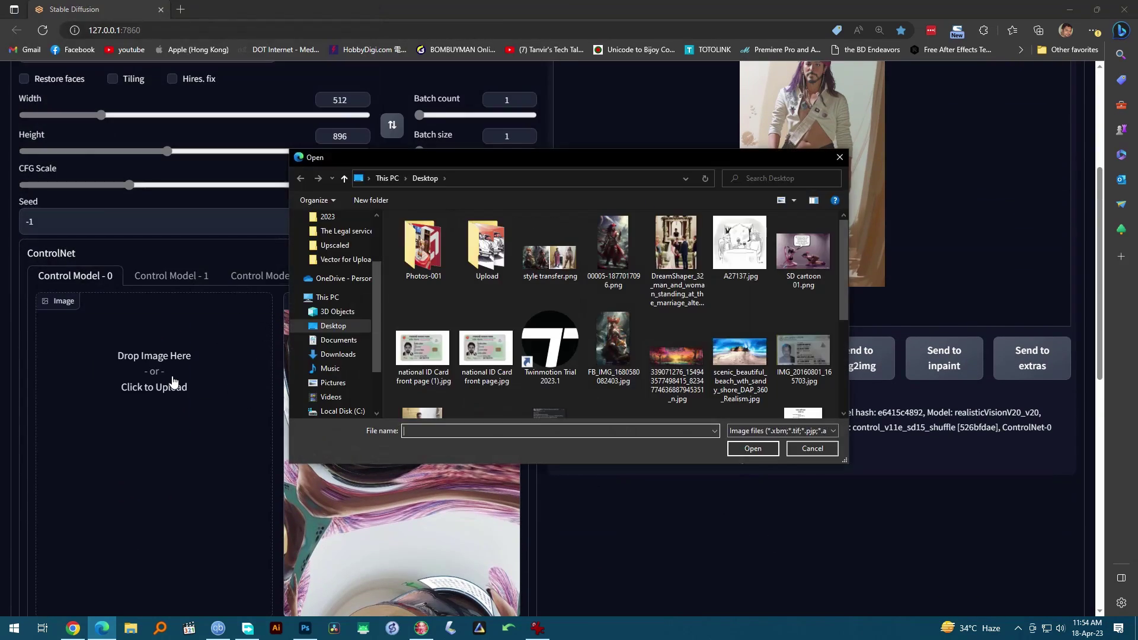
double_click(676, 243)
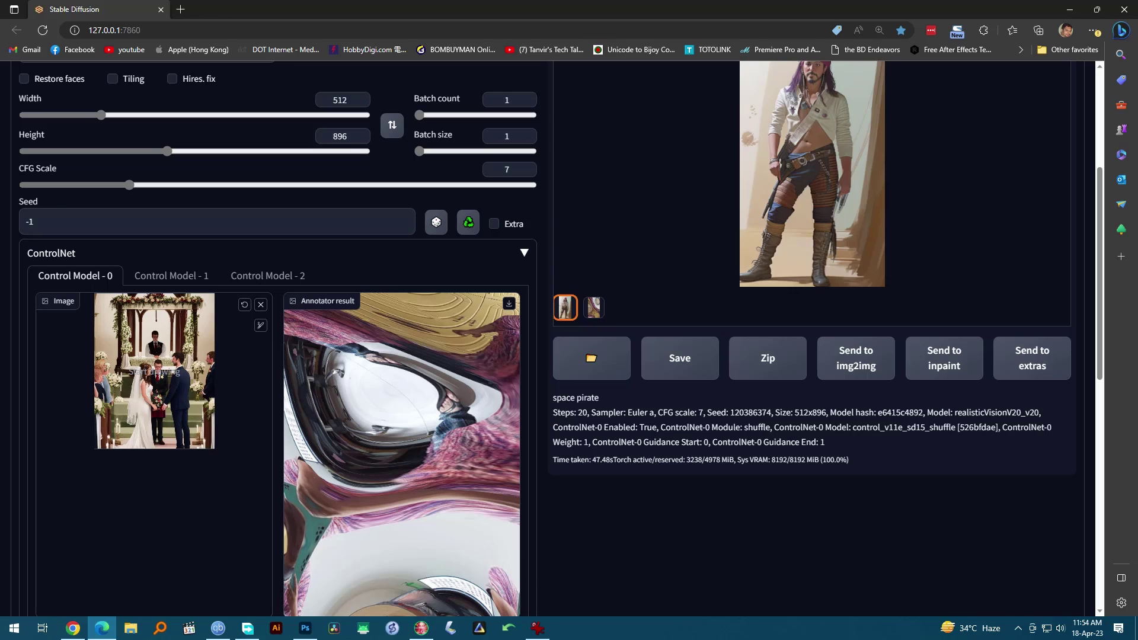
scroll(640, 552, down, 6)
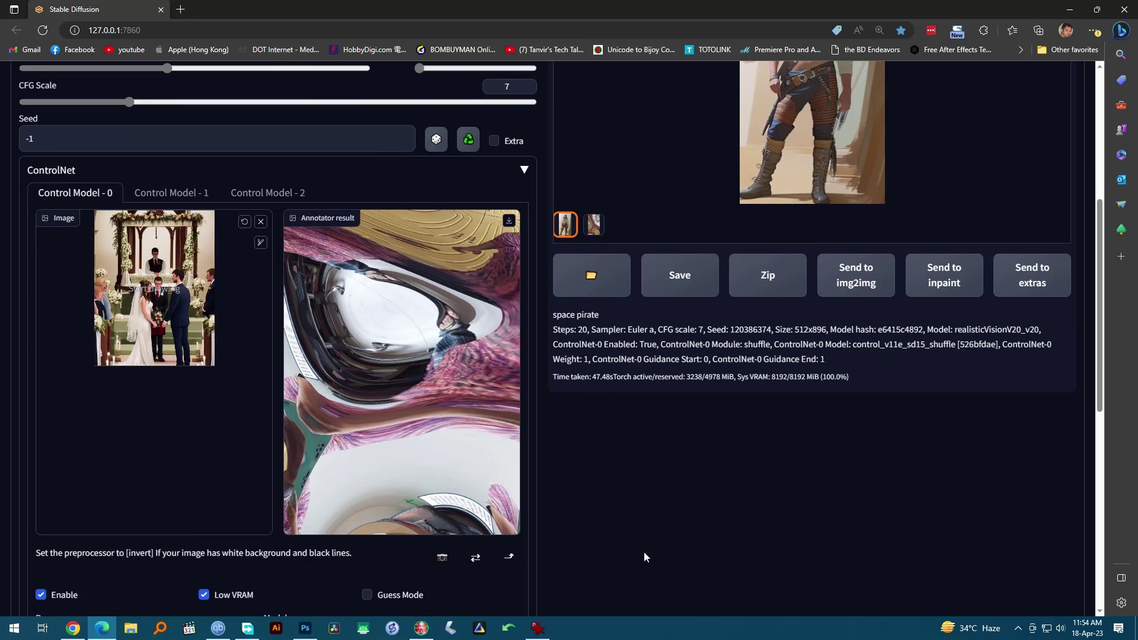
scroll(628, 534, up, 7)
scroll(640, 514, up, 3)
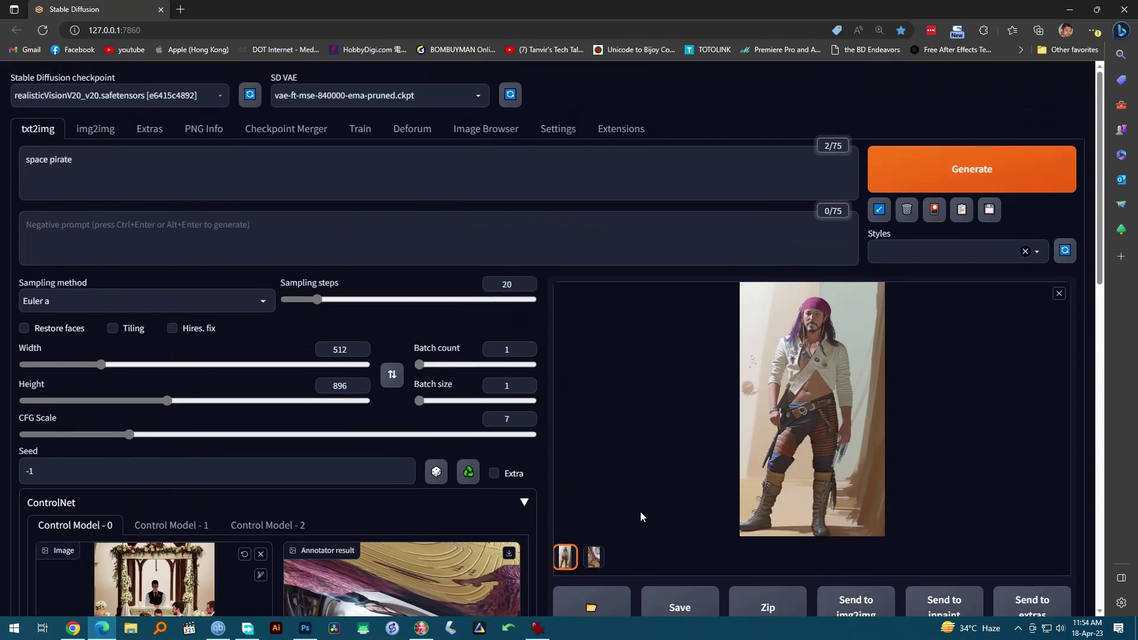
Generate the space pirate image and view the red-haired pirate result full size
click(954, 174)
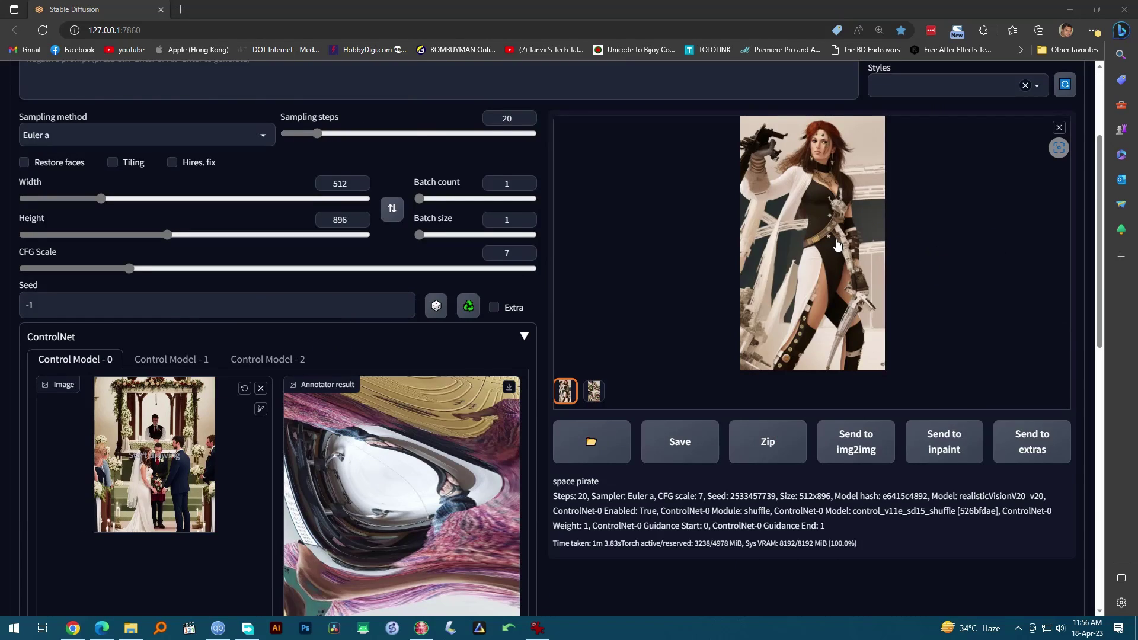
click(837, 244)
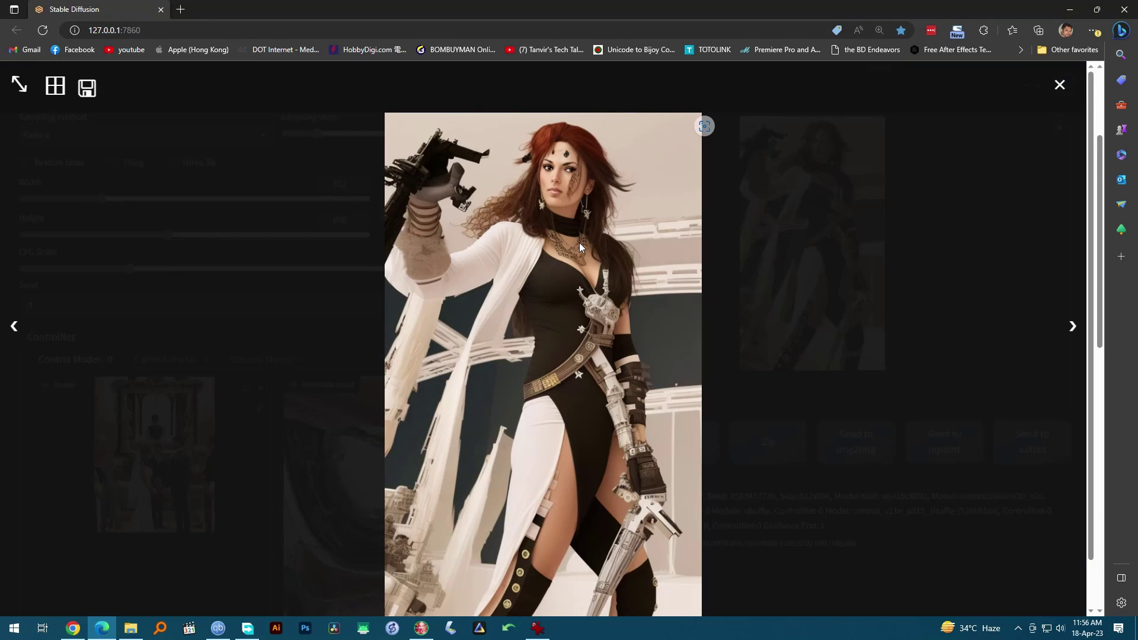
click(944, 323)
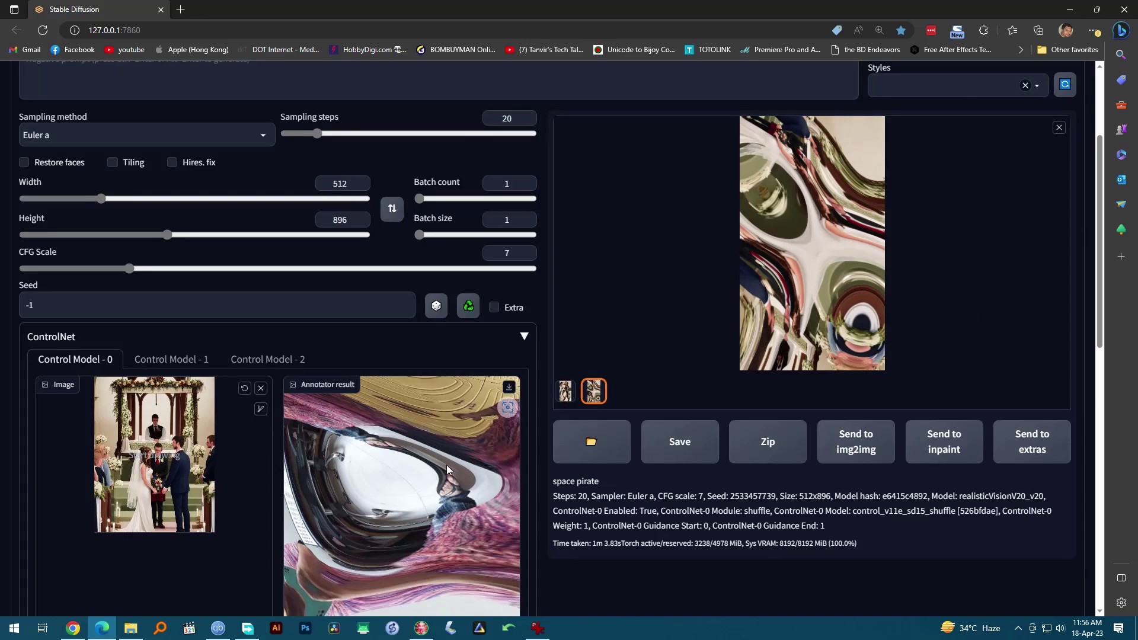
click(565, 391)
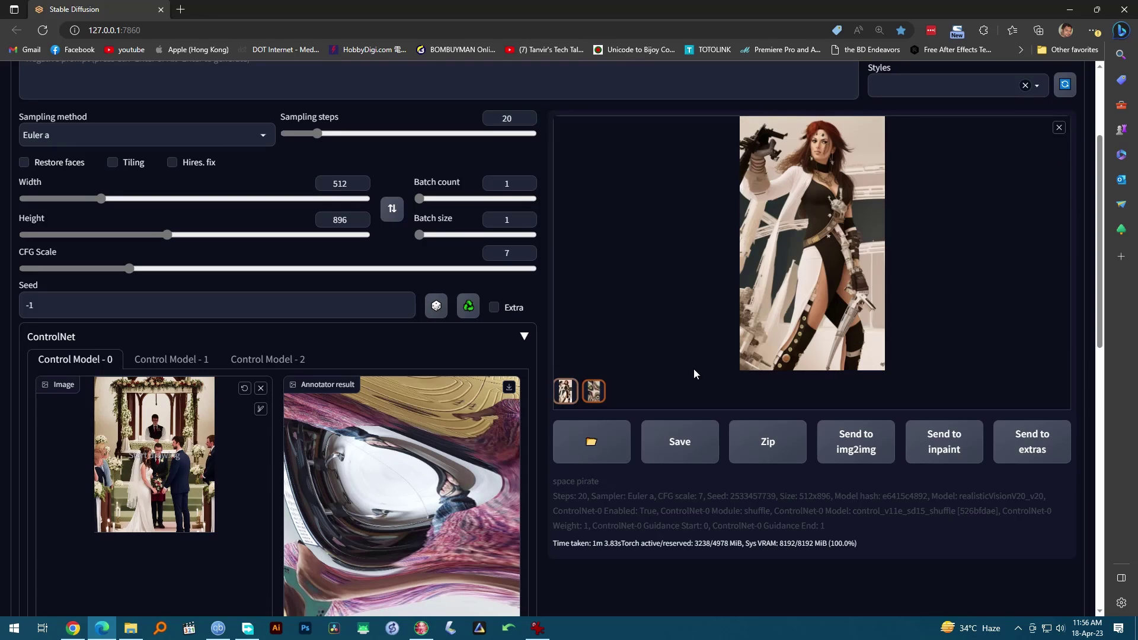
click(791, 255)
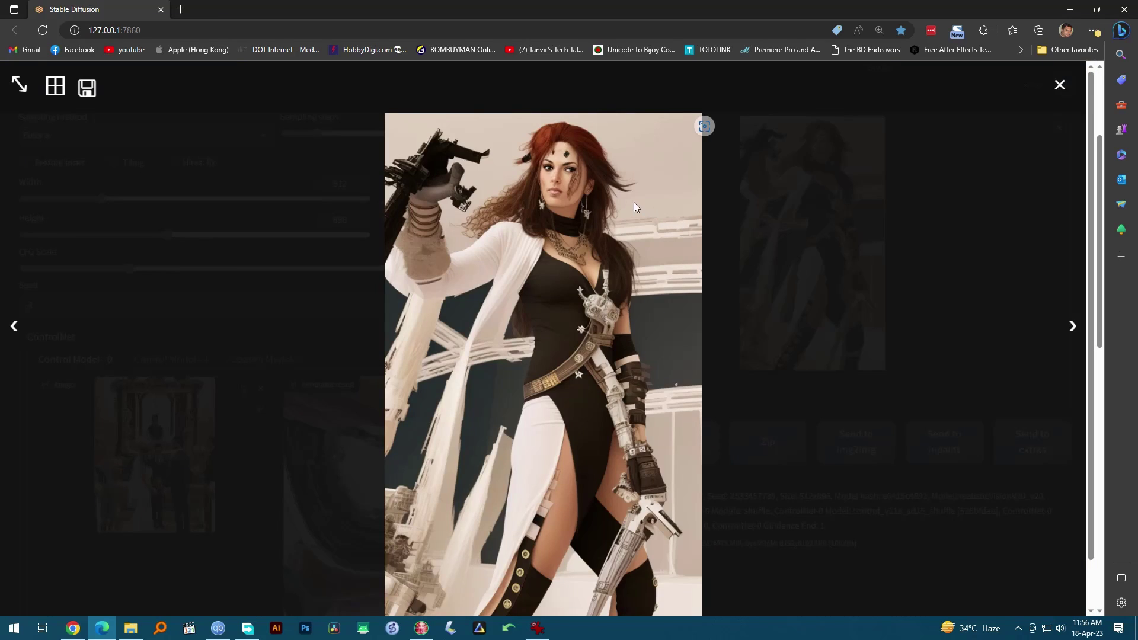
Make the IrfanView window showing the wedding reference photo taller
key(alt+Tab)
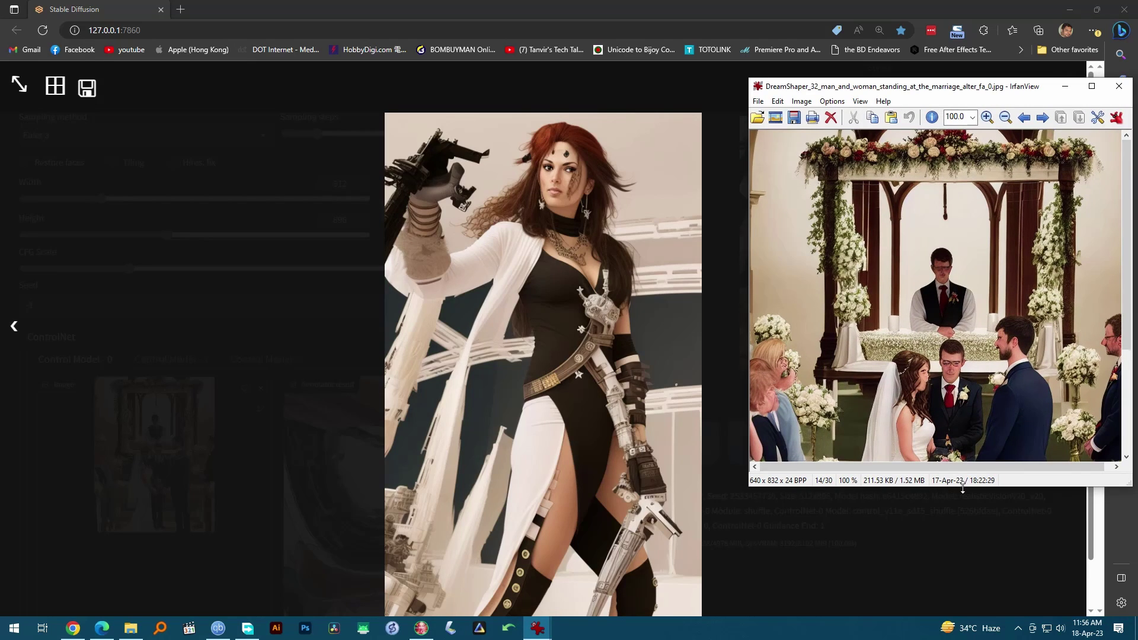
drag(962, 487, 961, 605)
scroll(958, 411, down, 2)
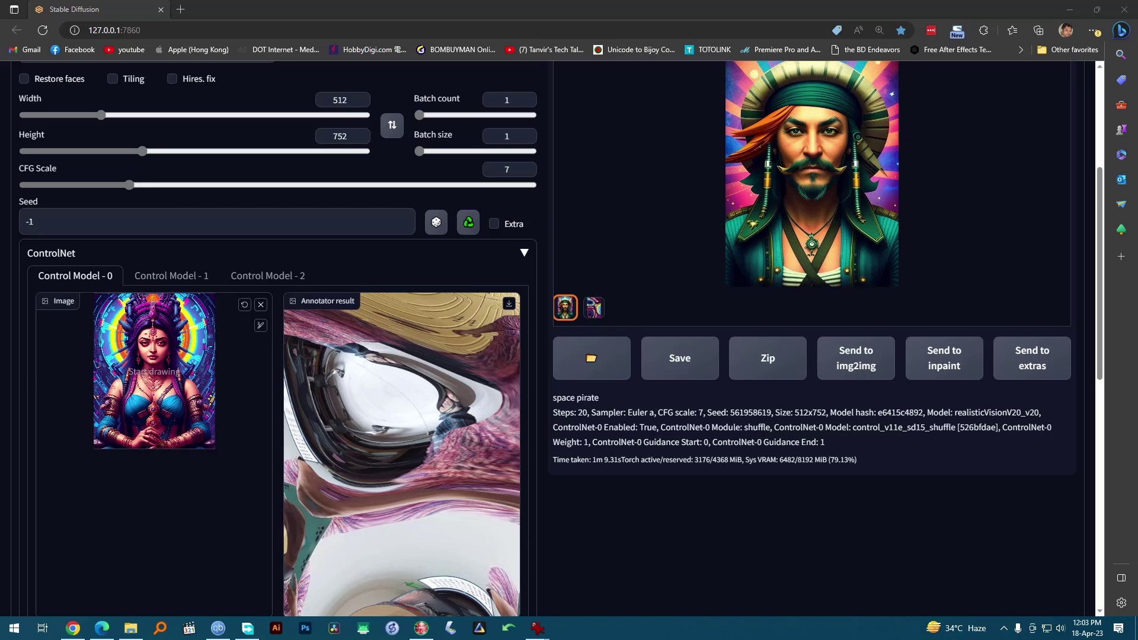
Compare the shuffled colour-pattern map with the neon portrait result in the gallery
scroll(750, 290, up, 1)
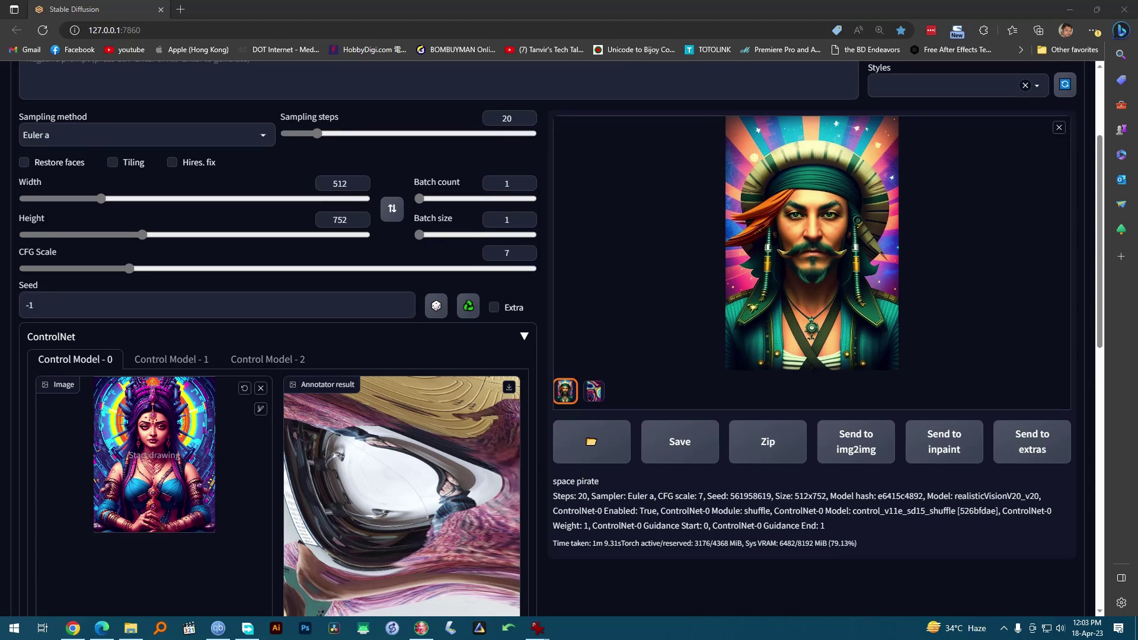
click(592, 392)
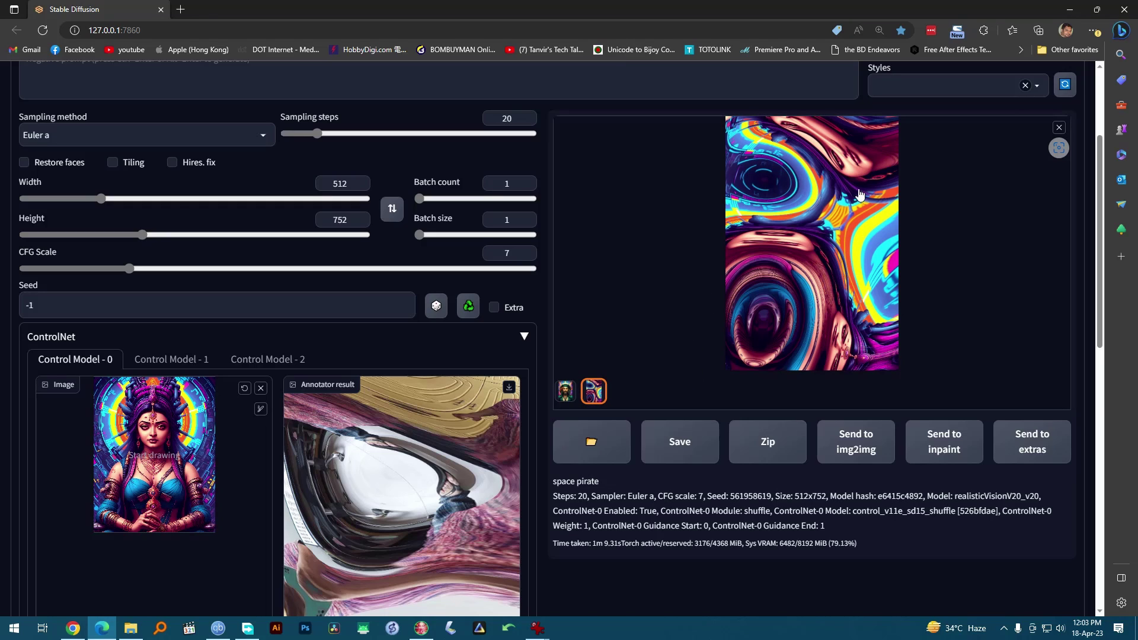
click(564, 390)
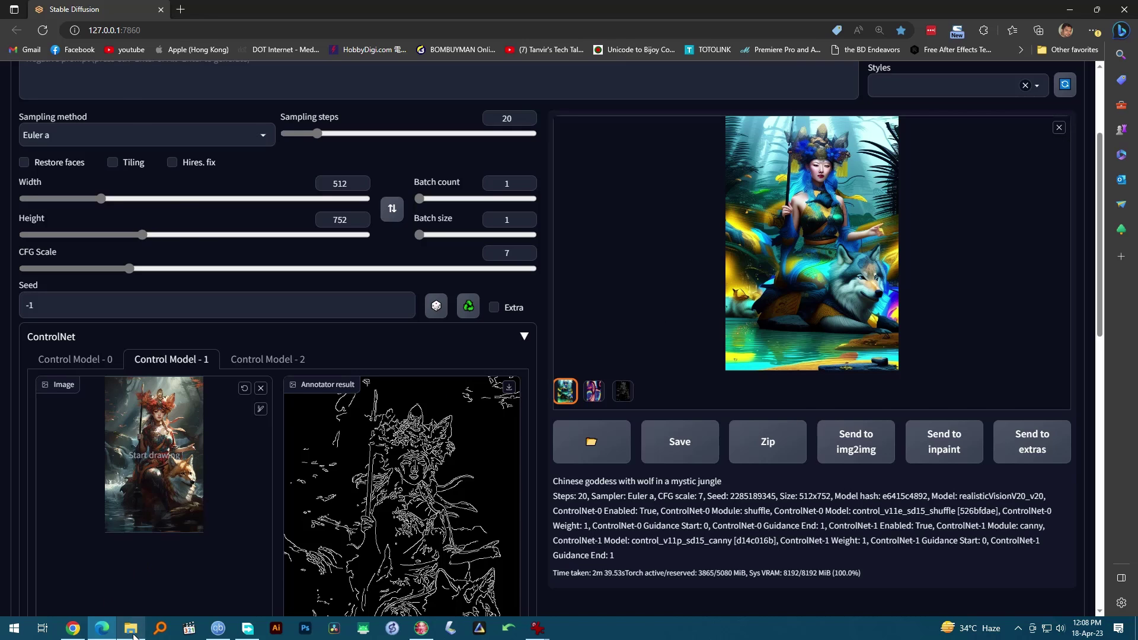
Switch to IrfanView showing the goddess-with-fox reference image
click(537, 628)
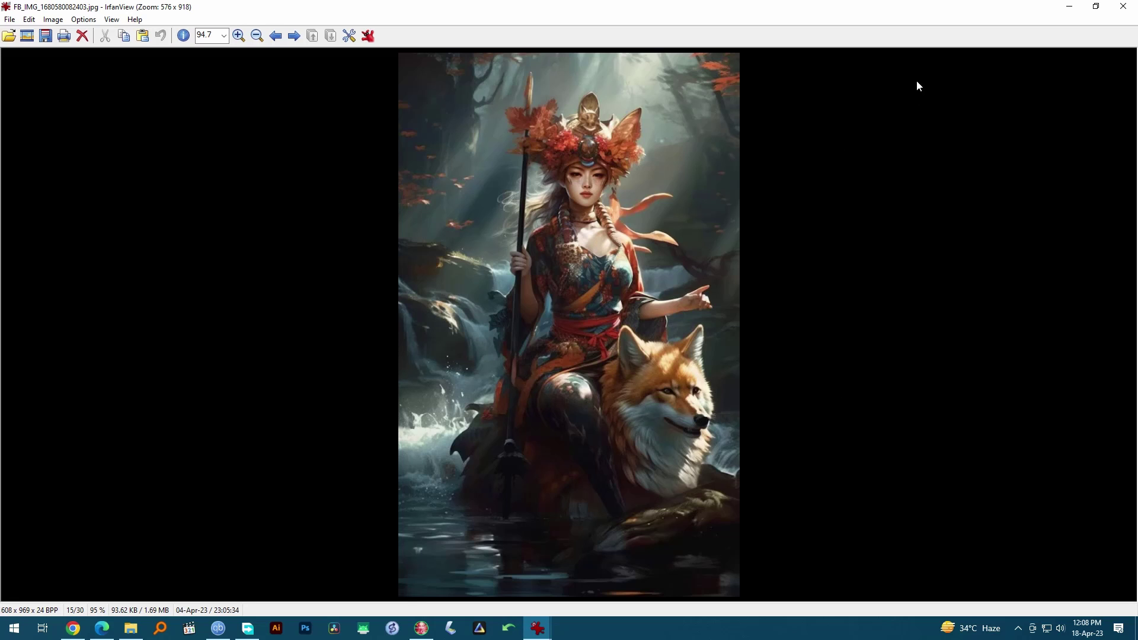
Flip between the neon Saraswati and goddess-with-fox source images, then return to Stable Diffusion
click(1066, 5)
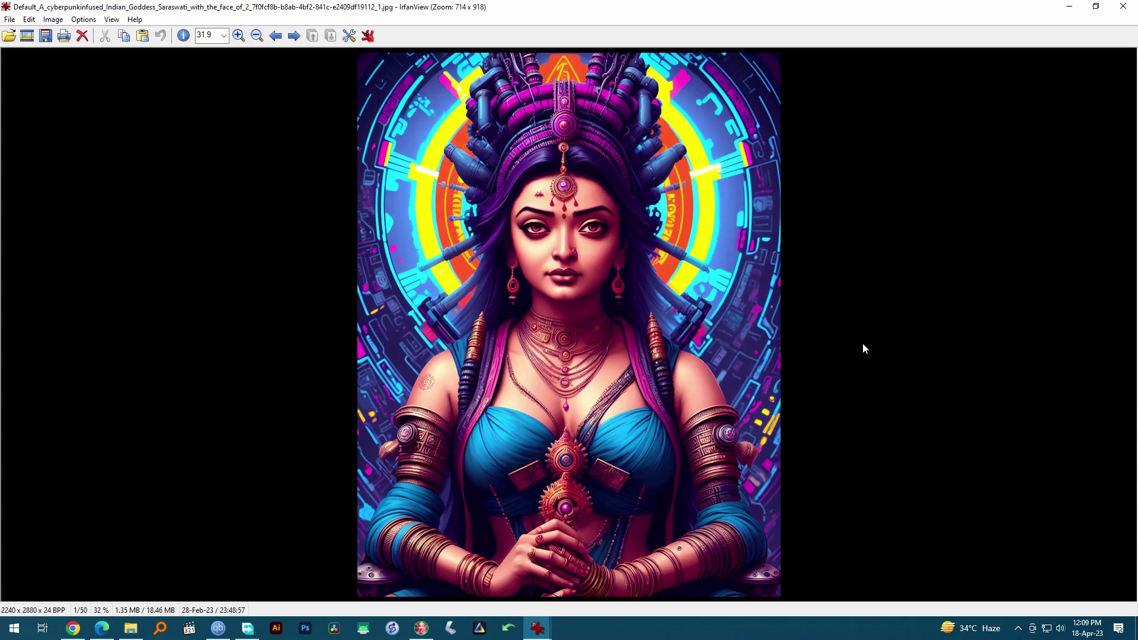
click(537, 629)
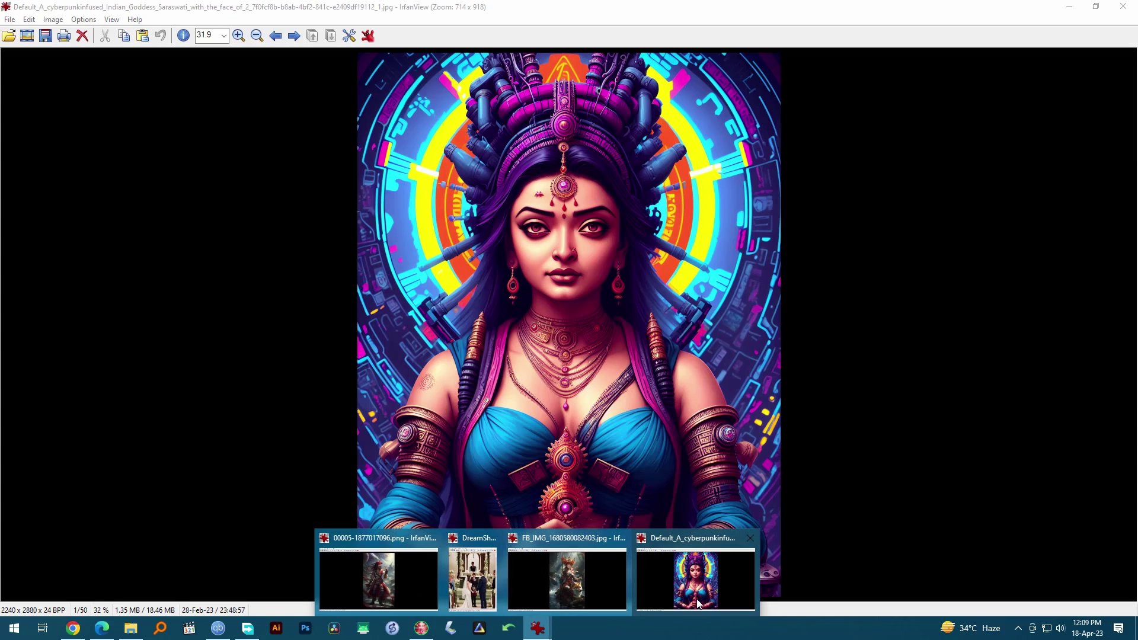
click(579, 570)
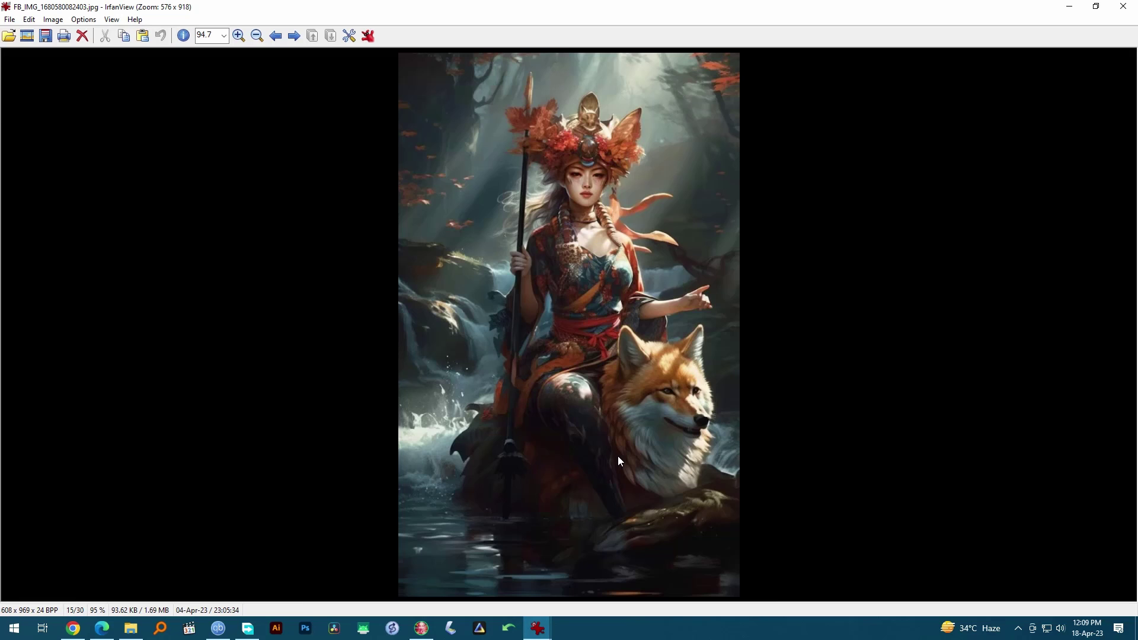
click(541, 631)
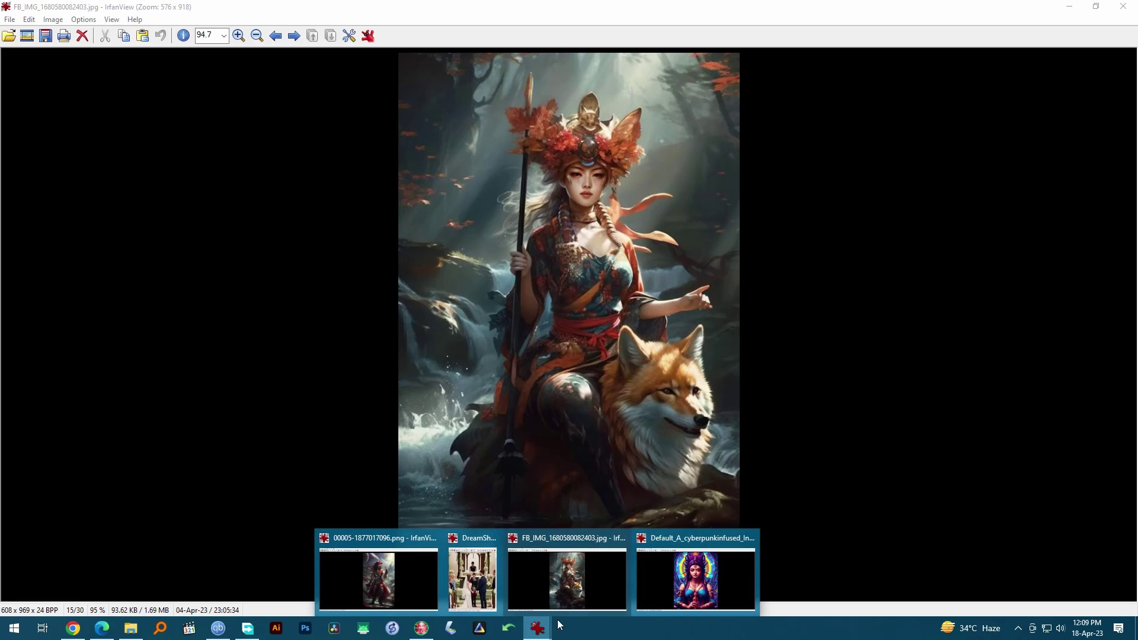
click(688, 578)
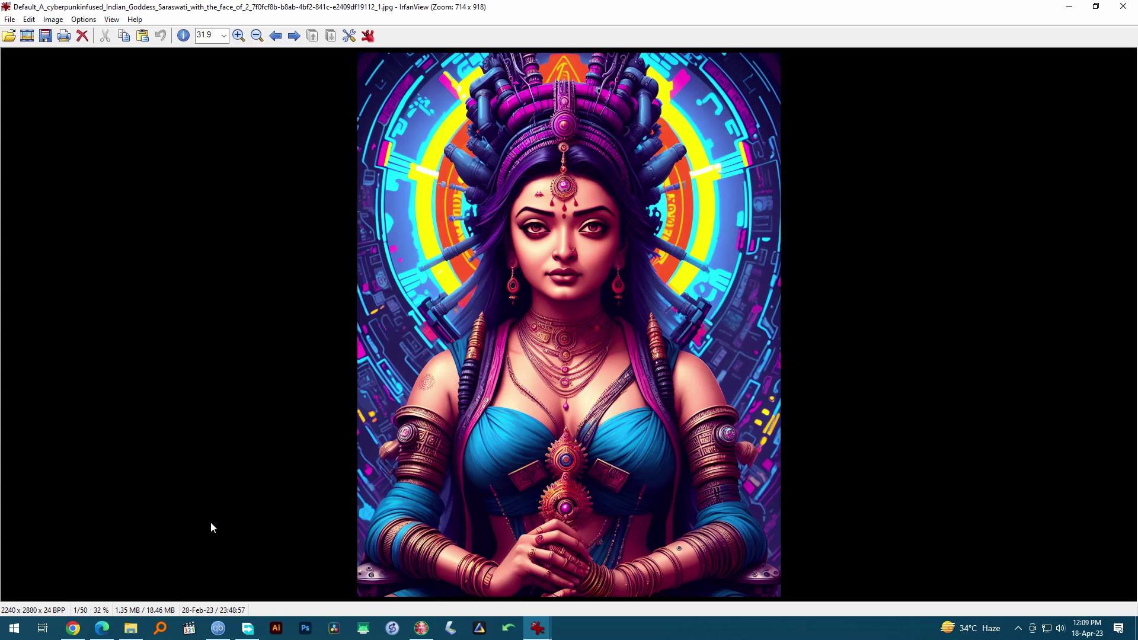
click(102, 628)
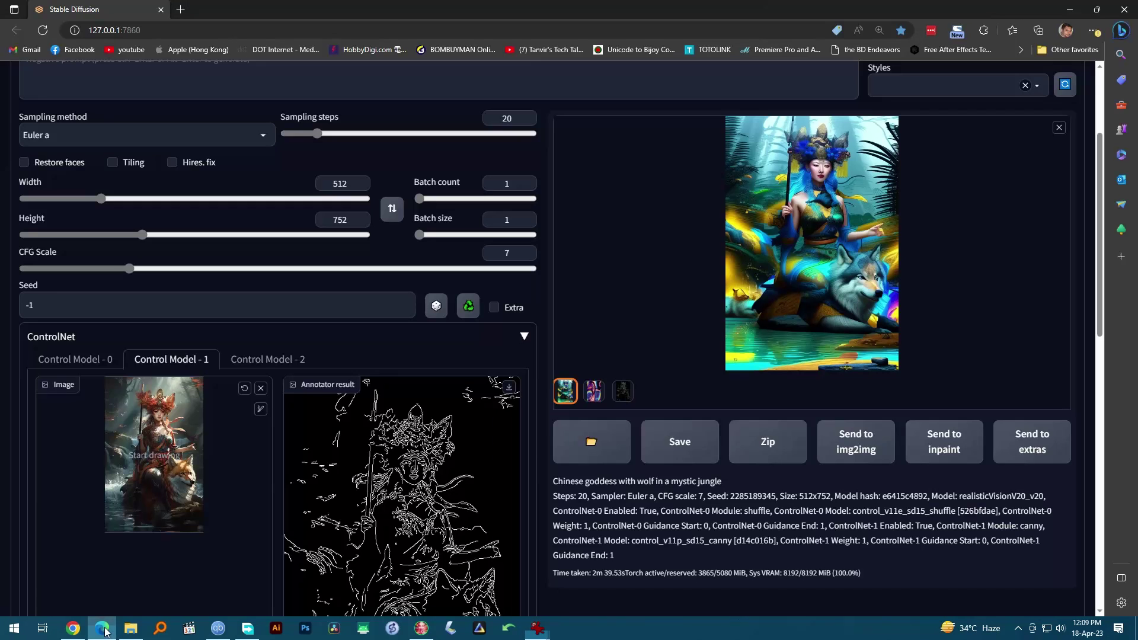
Check Control Model 0's neon goddess input and its shuffled colour-pattern output
click(81, 364)
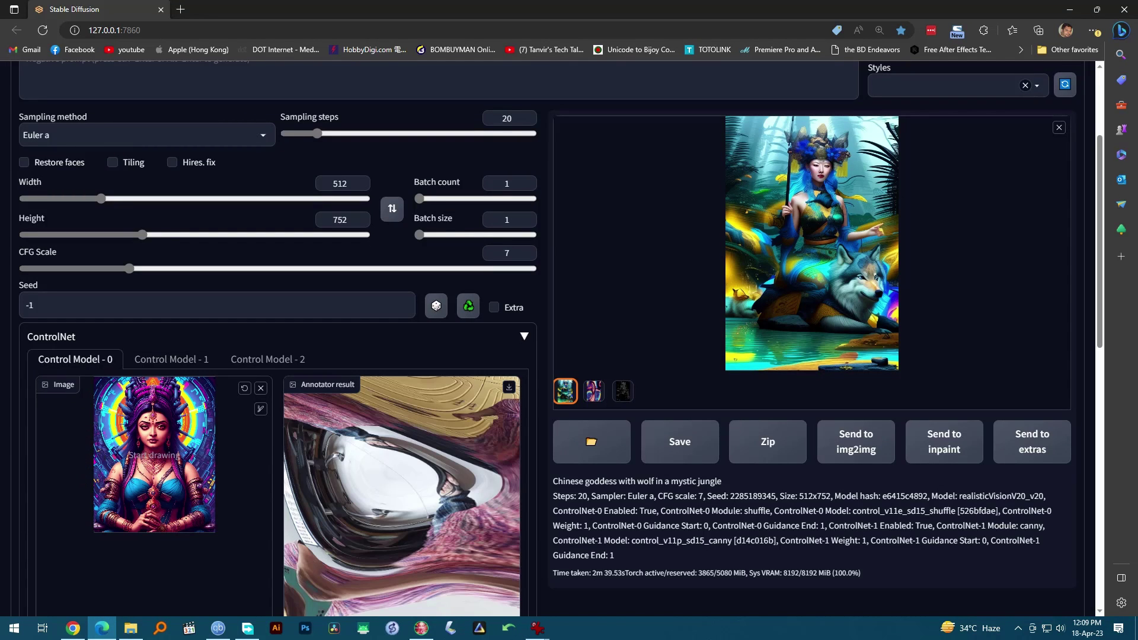
scroll(178, 545, down, 5)
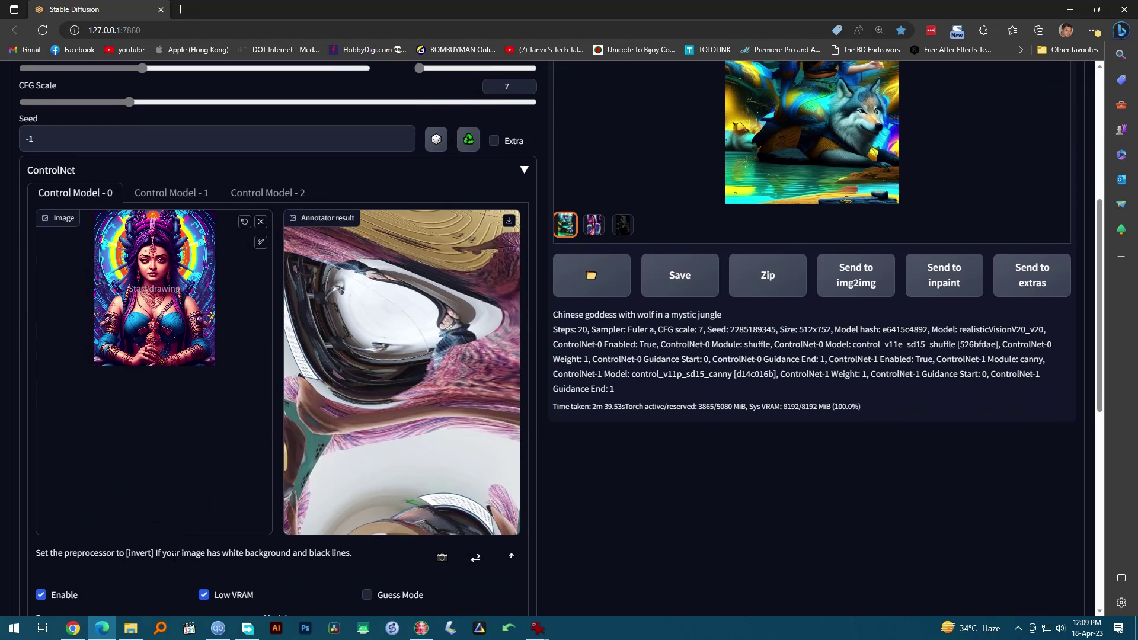
scroll(174, 557, up, 5)
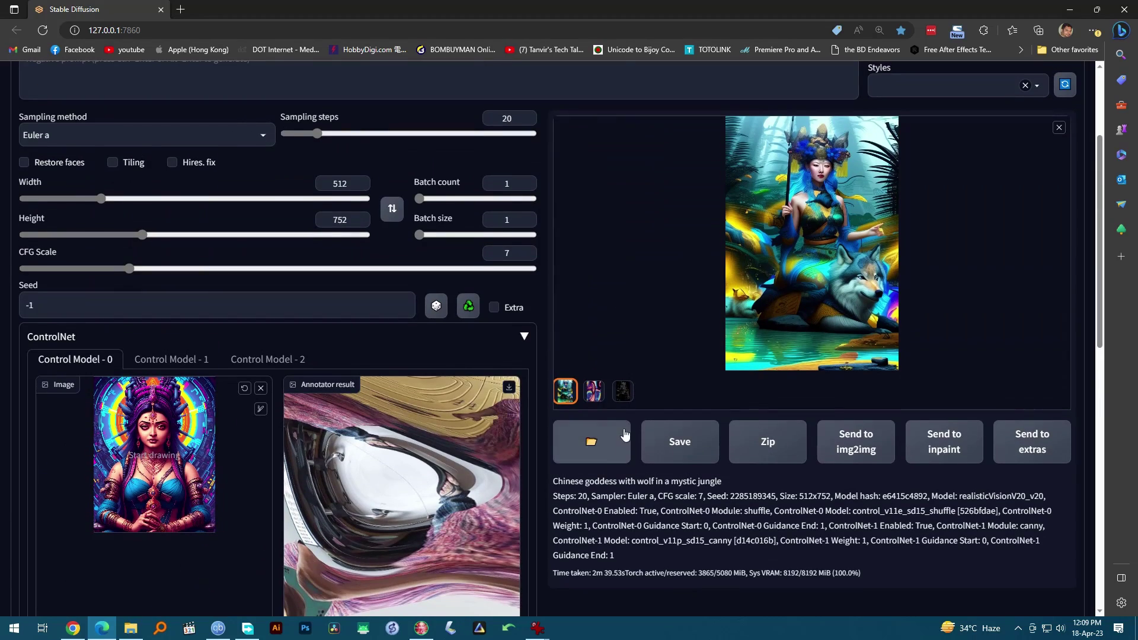
click(594, 392)
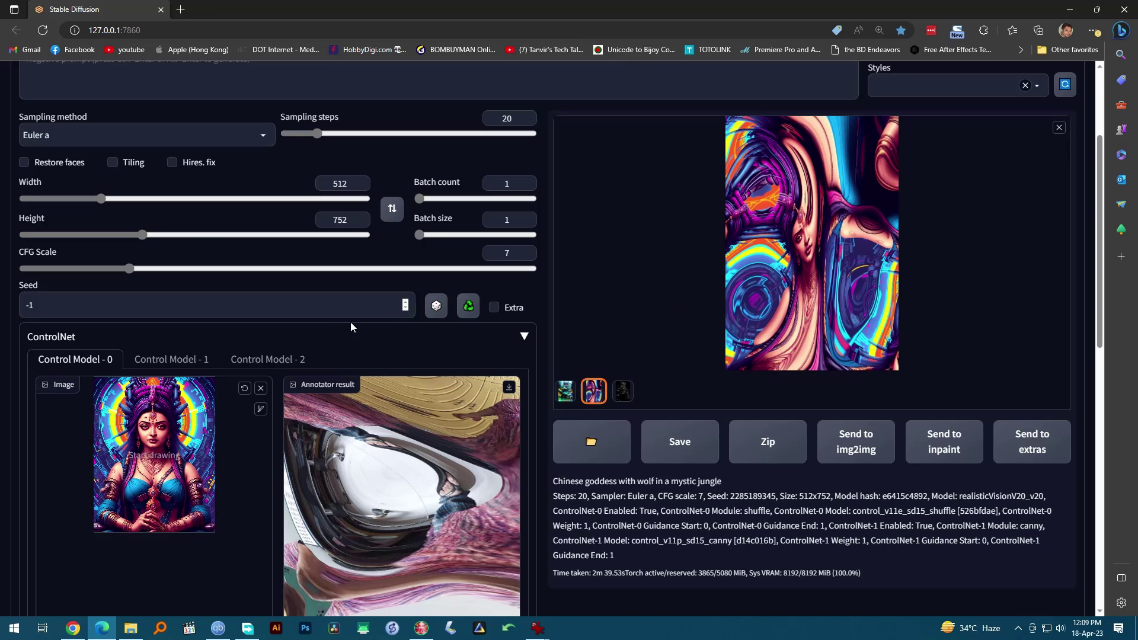
Check Control Model 1's canny edges and open the goddess-with-wolf result full size
click(171, 360)
scroll(263, 391, down, 5)
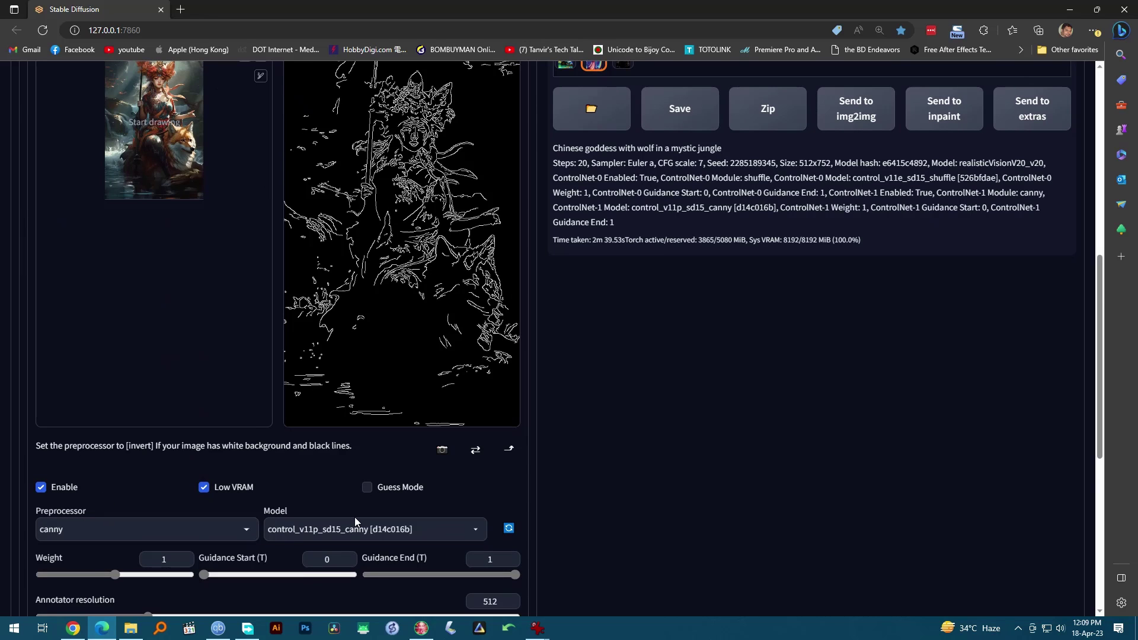
scroll(642, 413, up, 5)
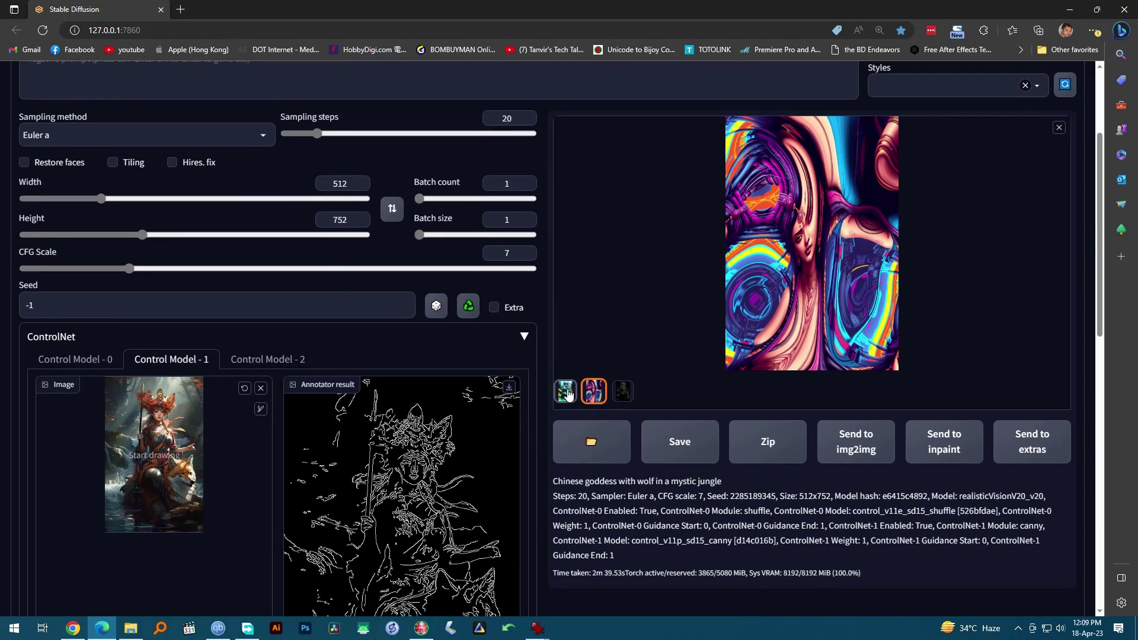
click(565, 391)
click(762, 296)
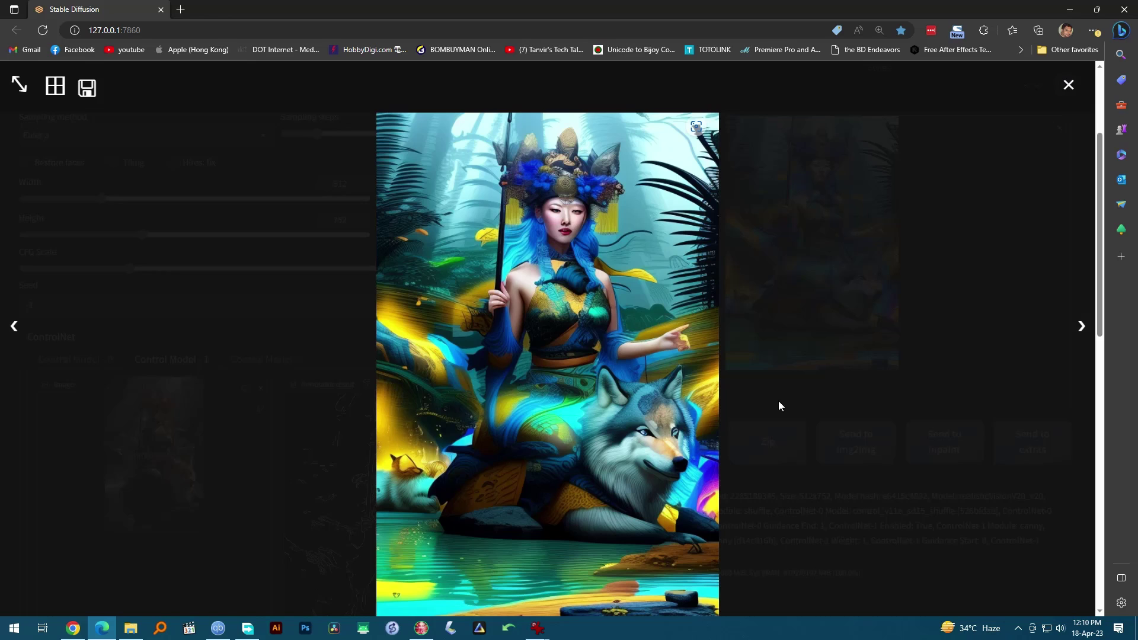
Close the full-size viewer to return to the txt2img page showing the blue-haired goddess-with-wolf result
click(807, 400)
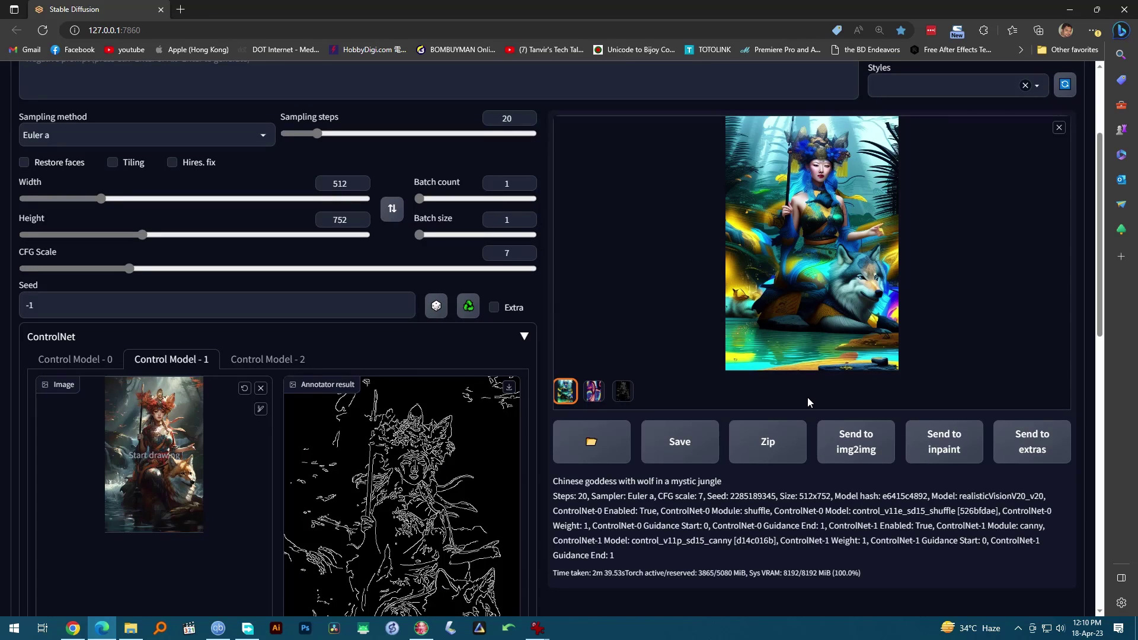